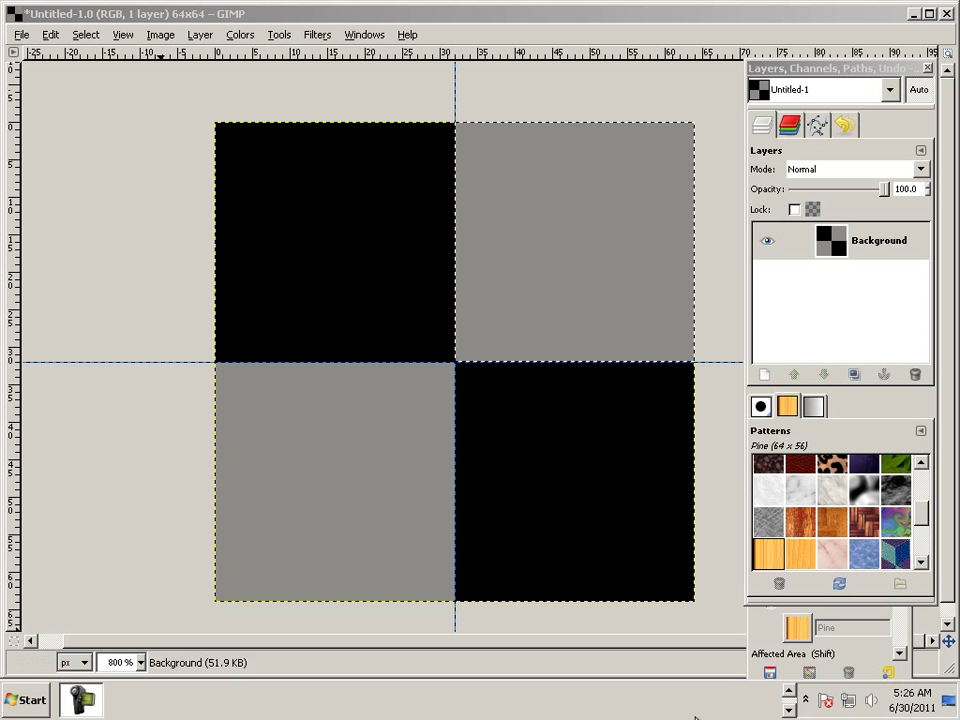
Step: Bring the Blender window with the Unit1.blend scene to the front from the taskbar
left_click(788, 690)
mouse_move(362, 698)
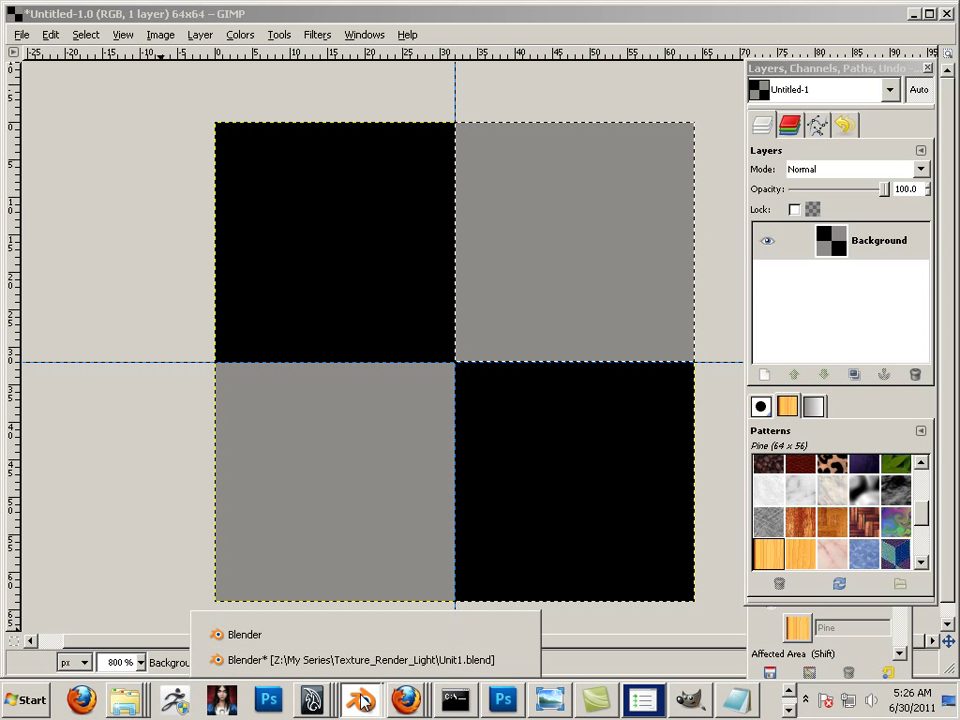
left_click(356, 668)
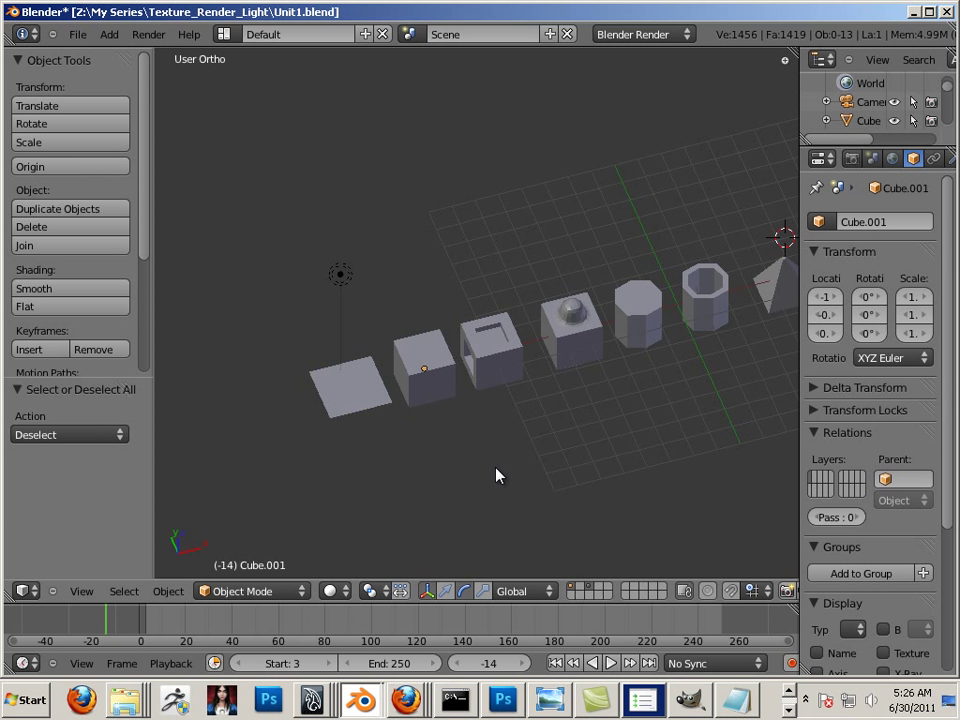
Step: Orbit and zoom around the row of sample objects in Unit1.blend, then return to GIMP
left_click_drag(471, 476, 468, 378)
scroll(468, 378, "up", 3)
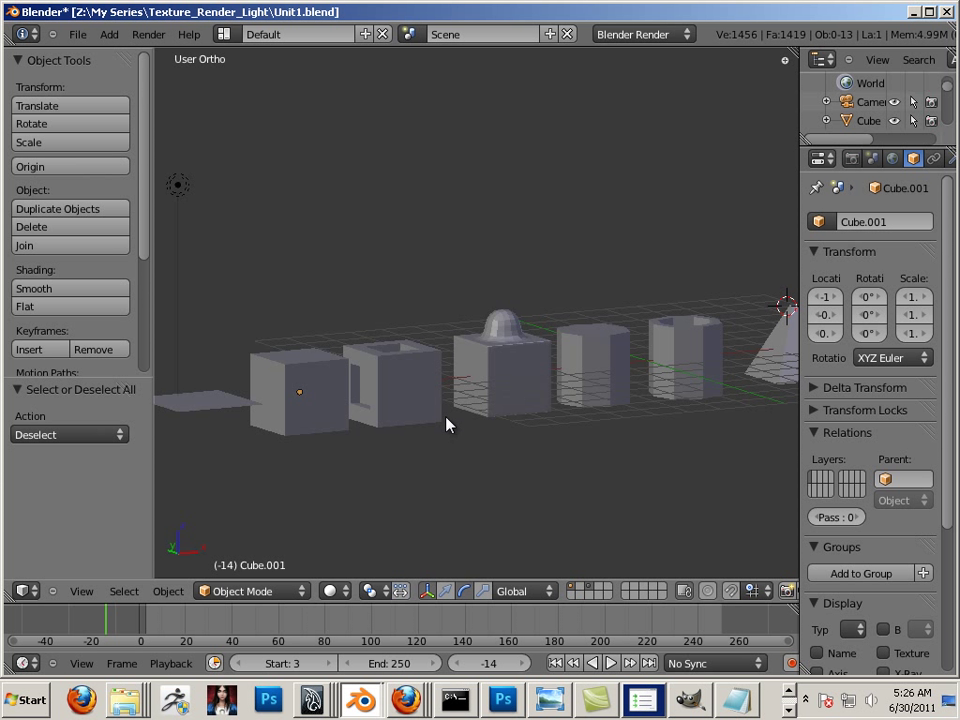
mouse_move(447, 425)
left_mouse_down()
mouse_move(444, 465)
mouse_move(403, 516)
mouse_move(519, 439)
mouse_move(409, 407)
mouse_move(489, 366)
mouse_move(515, 384)
mouse_move(489, 374)
left_mouse_up()
scroll(386, 403, "down", 2)
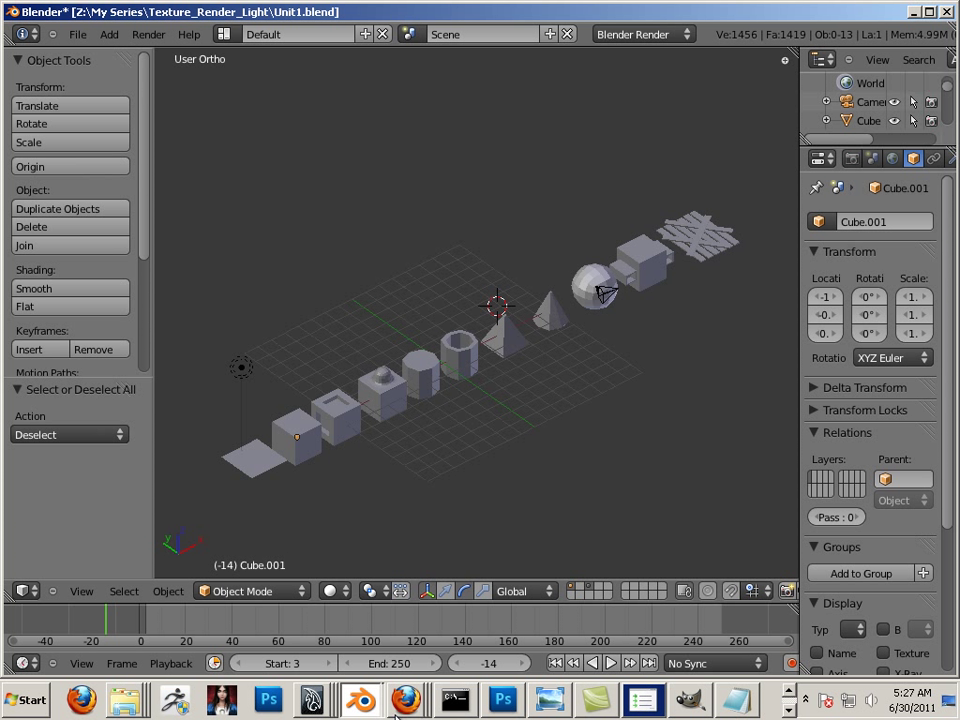
left_click(689, 700)
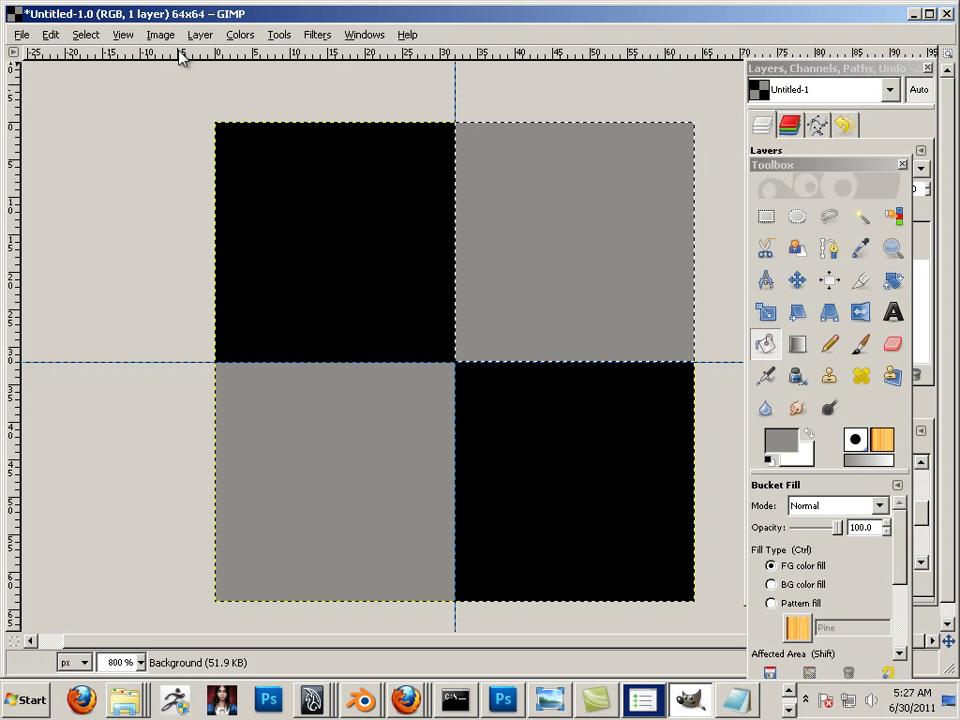
Step: Open and close GIMP's File menu, then show the list of open Firefox windows
left_click(21, 35)
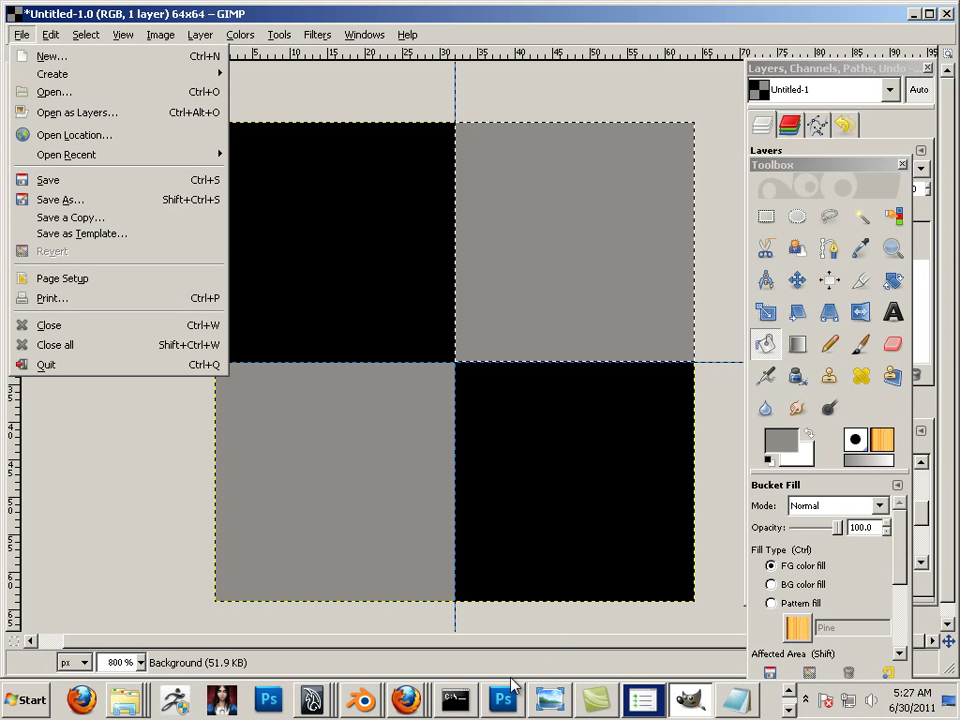
left_click(405, 699)
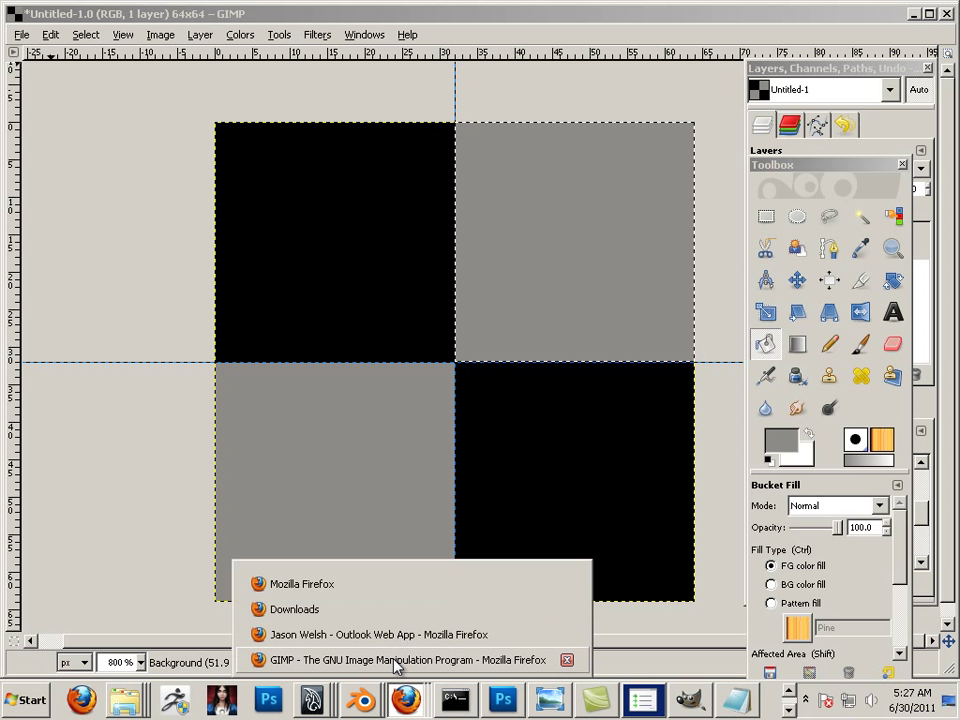
Step: View the gimp.org home page in Firefox, then Alt+Tab back to GIMP
left_click(399, 661)
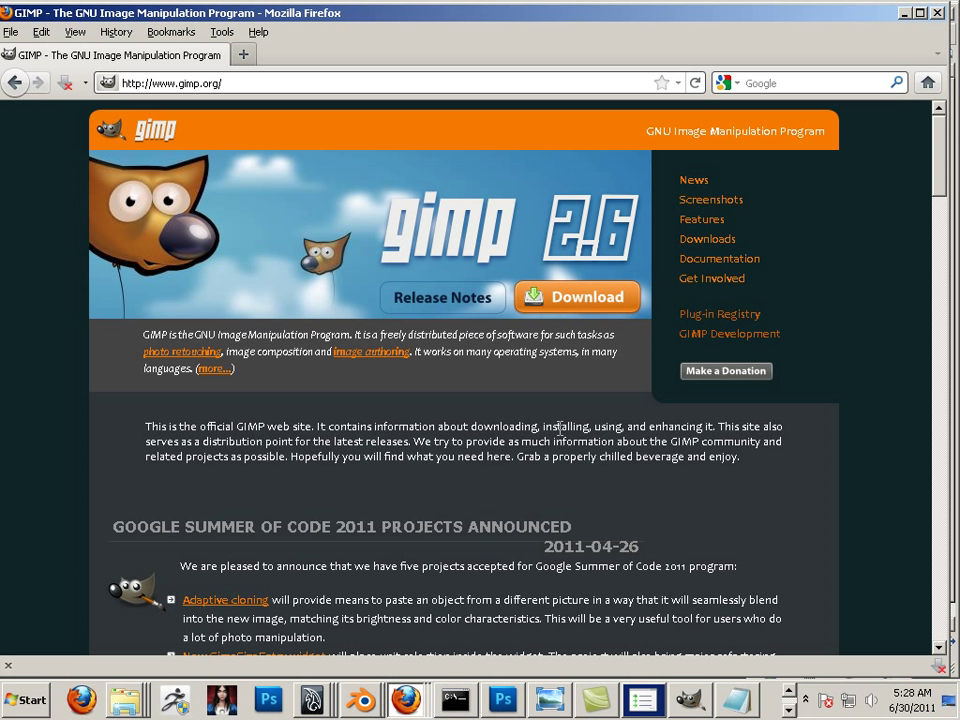
key("alt+Tab")
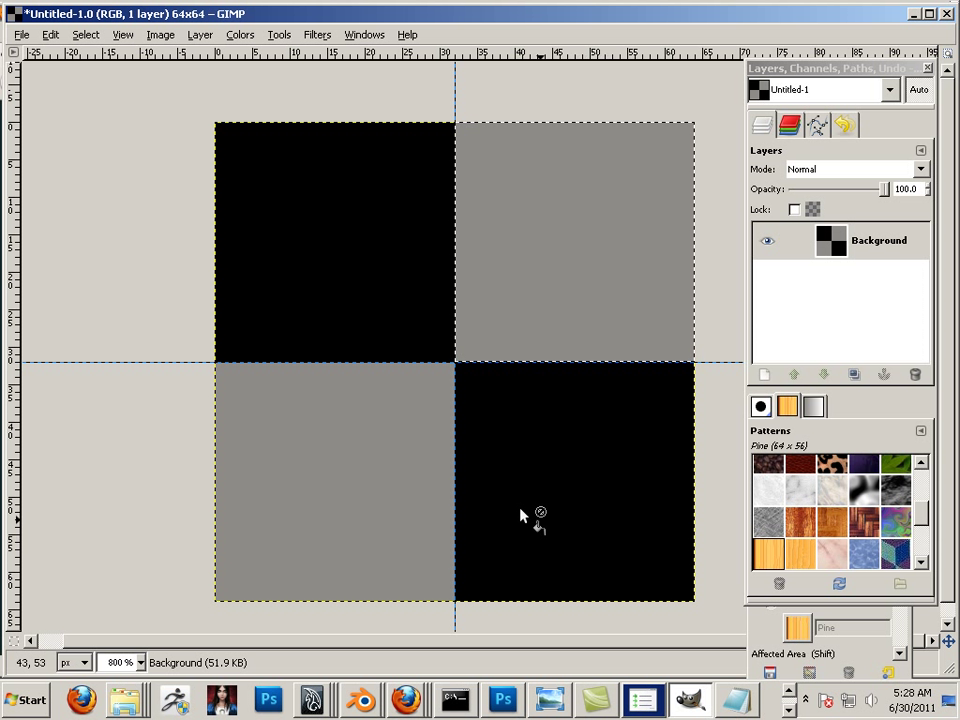
Step: Create a new 64×64 image, enlarge its window and move the checker image window aside
left_click(20, 34)
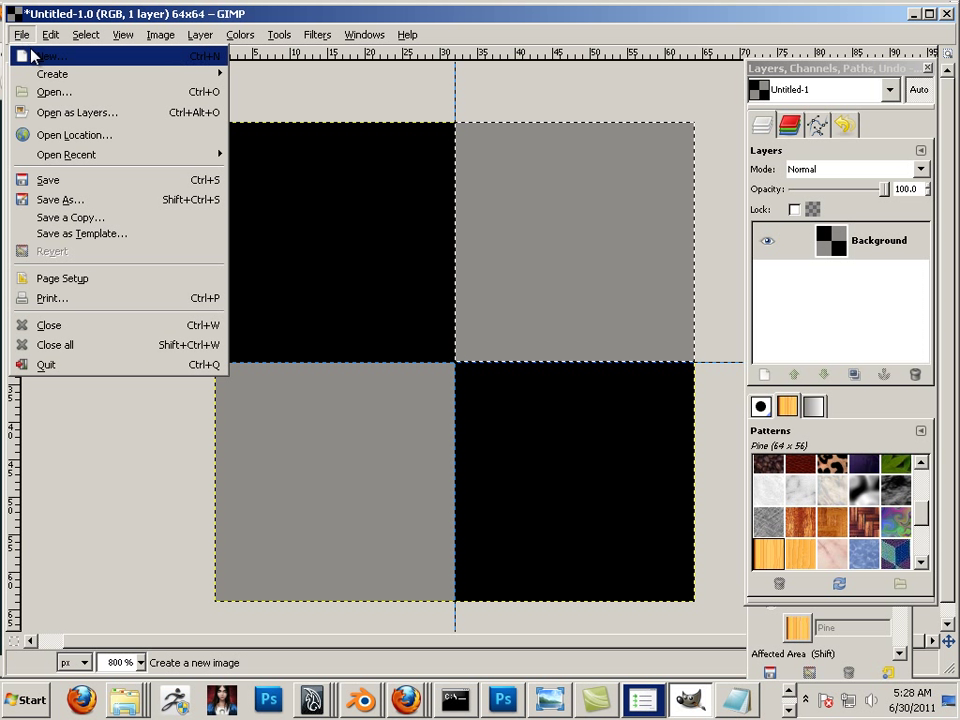
left_click(35, 57)
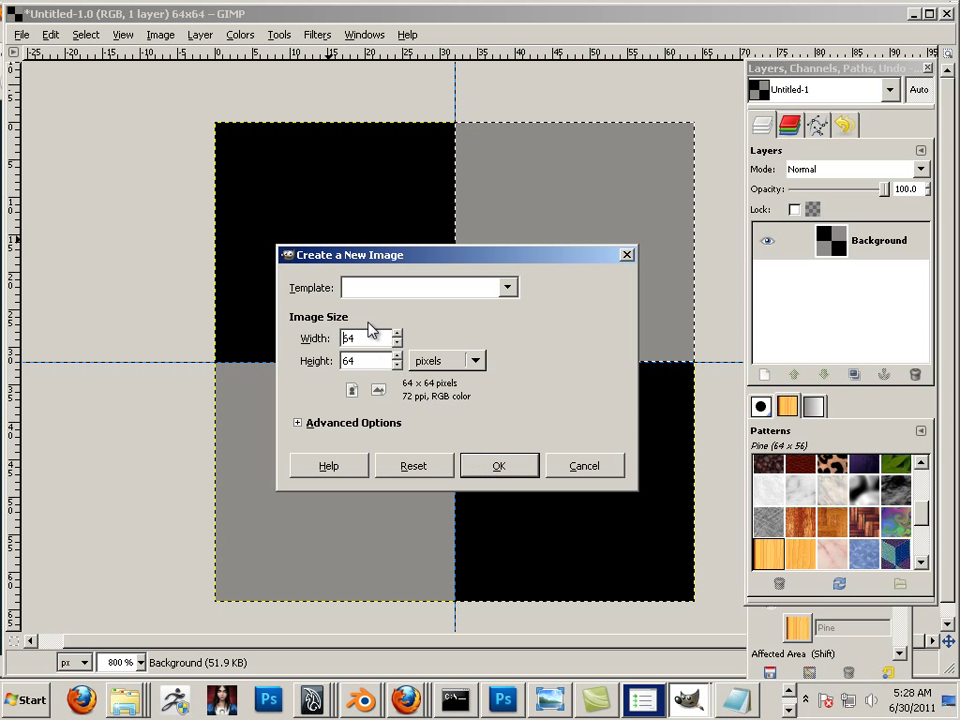
left_click(495, 466)
left_click_drag(486, 224, 772, 628)
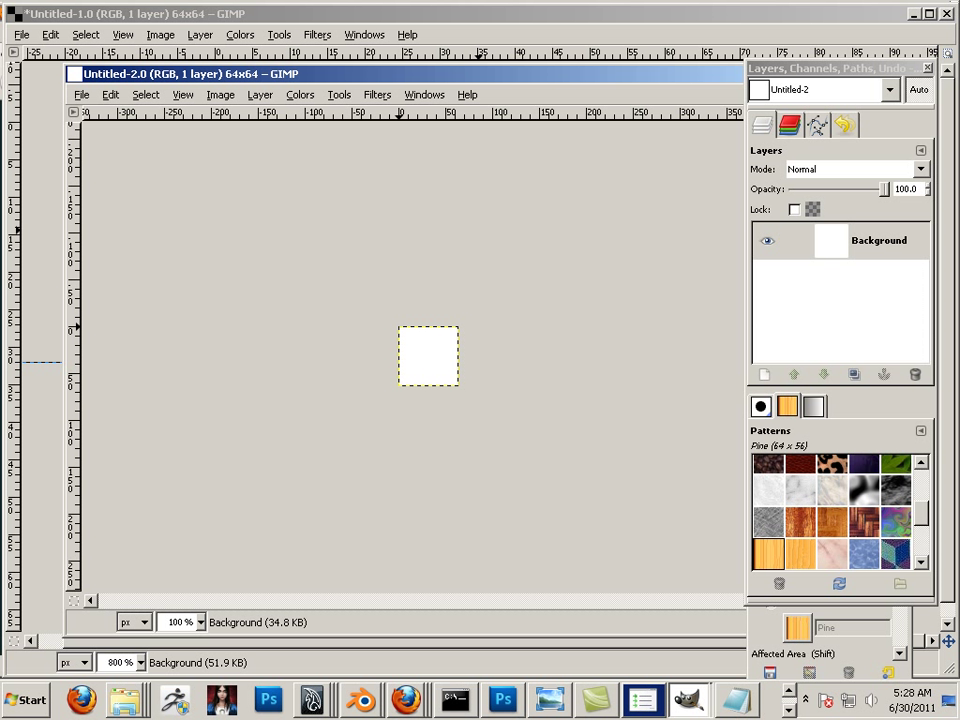
left_click_drag(200, 15, 671, 26)
left_click_drag(580, 20, 604, 47)
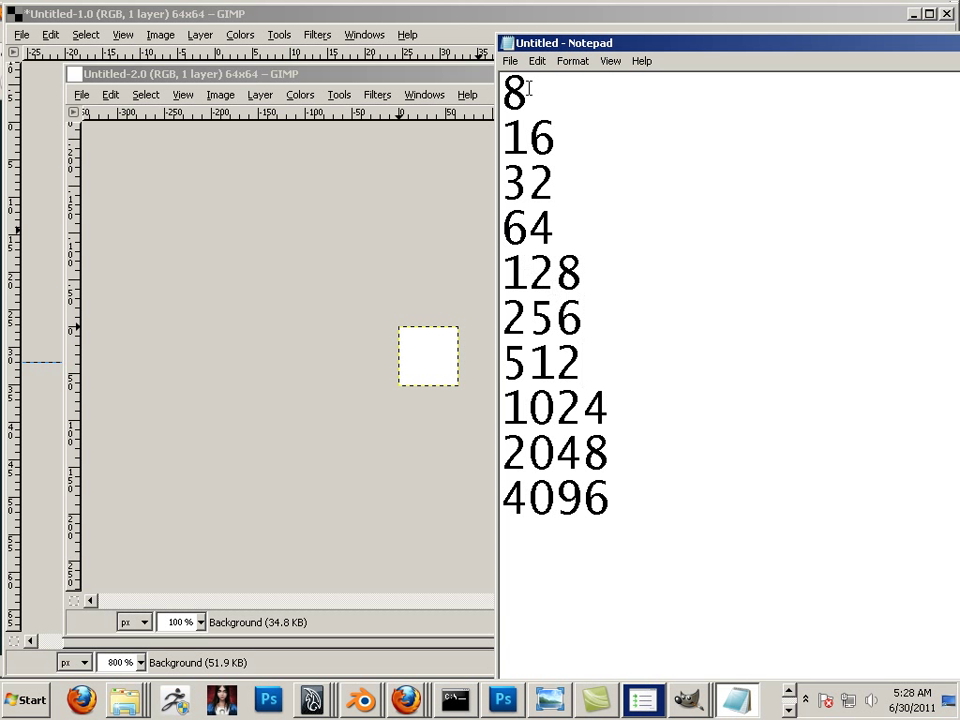
left_click_drag(503, 92, 568, 137)
left_click(573, 198)
left_click(538, 96)
double_click(523, 100)
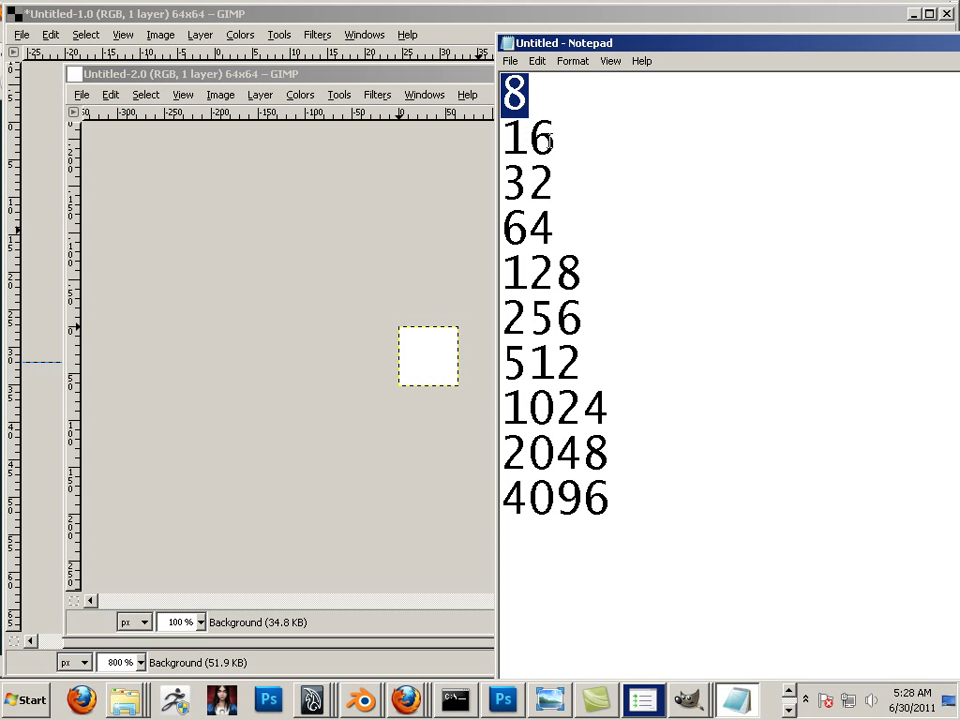
double_click(614, 499)
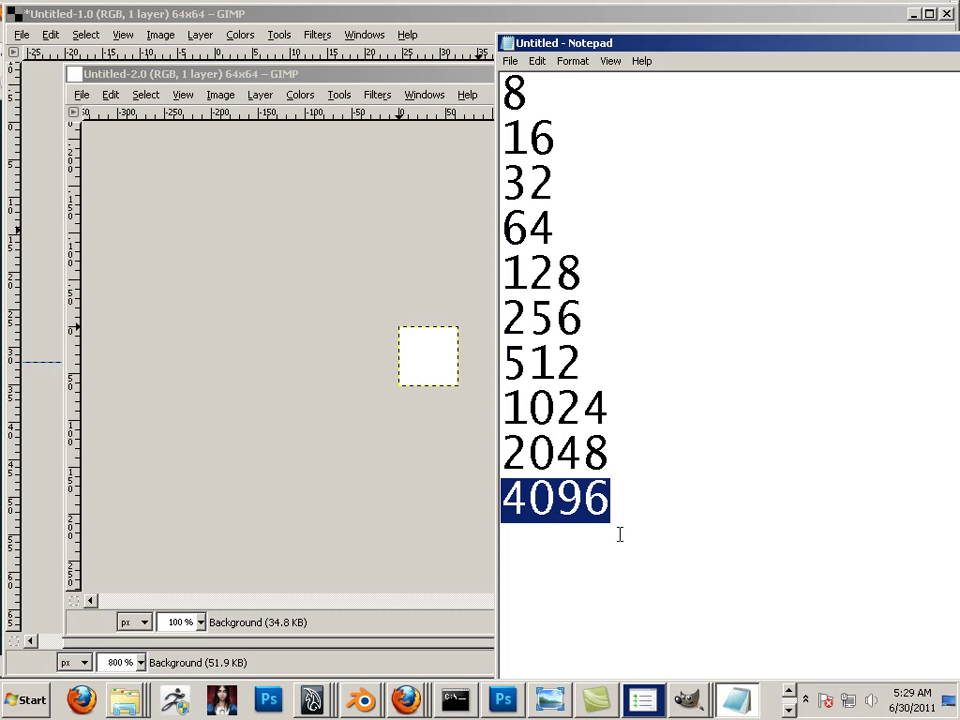
left_click(684, 568)
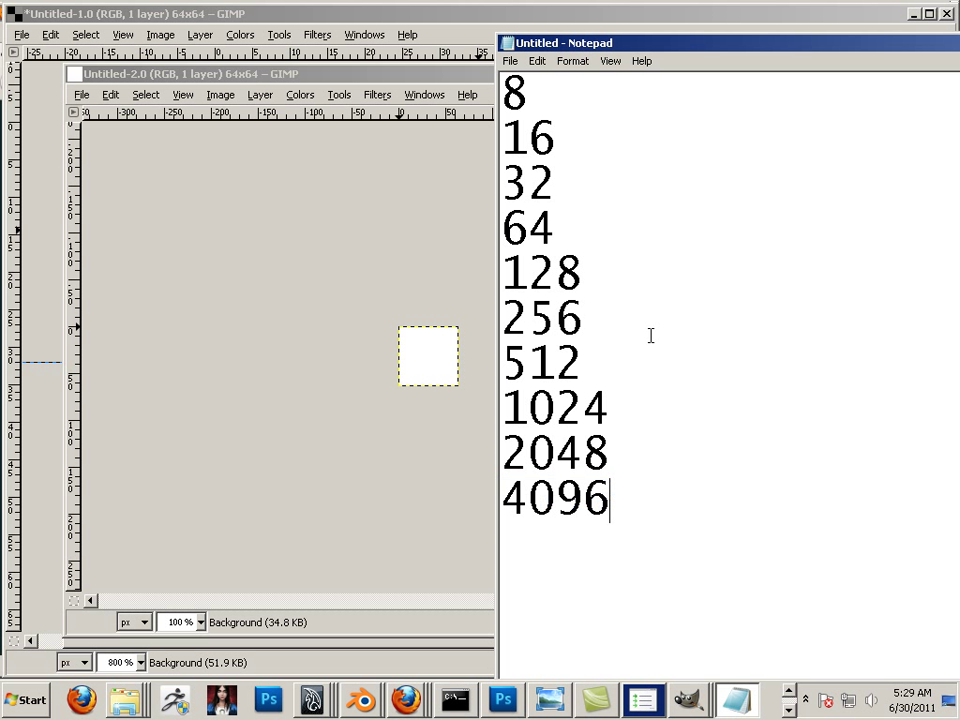
left_click(532, 97)
double_click(532, 97)
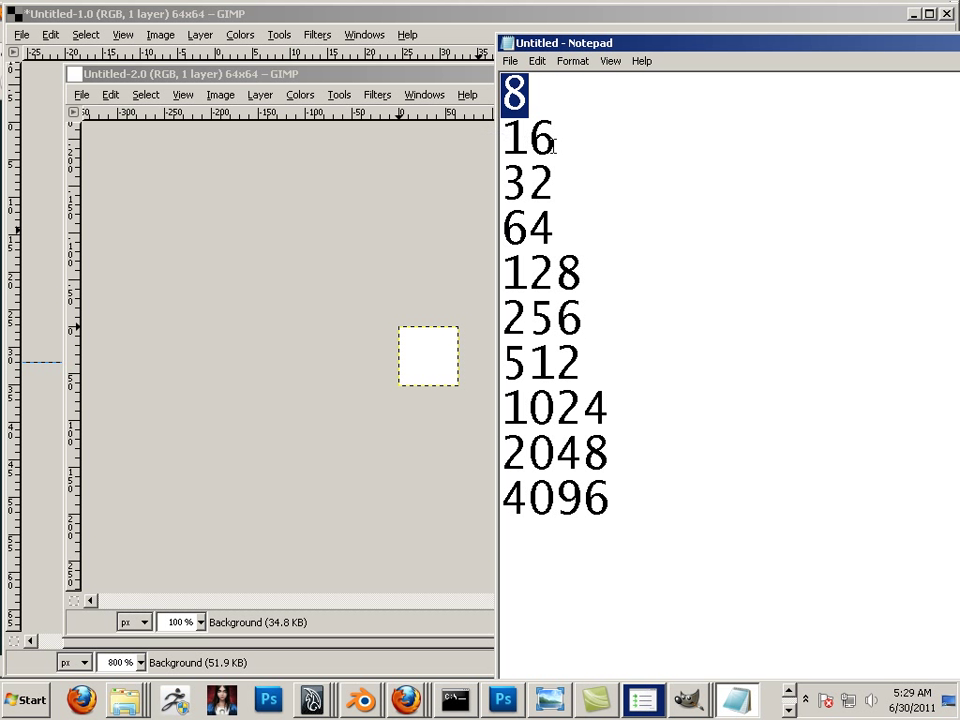
left_click_drag(560, 142, 503, 148)
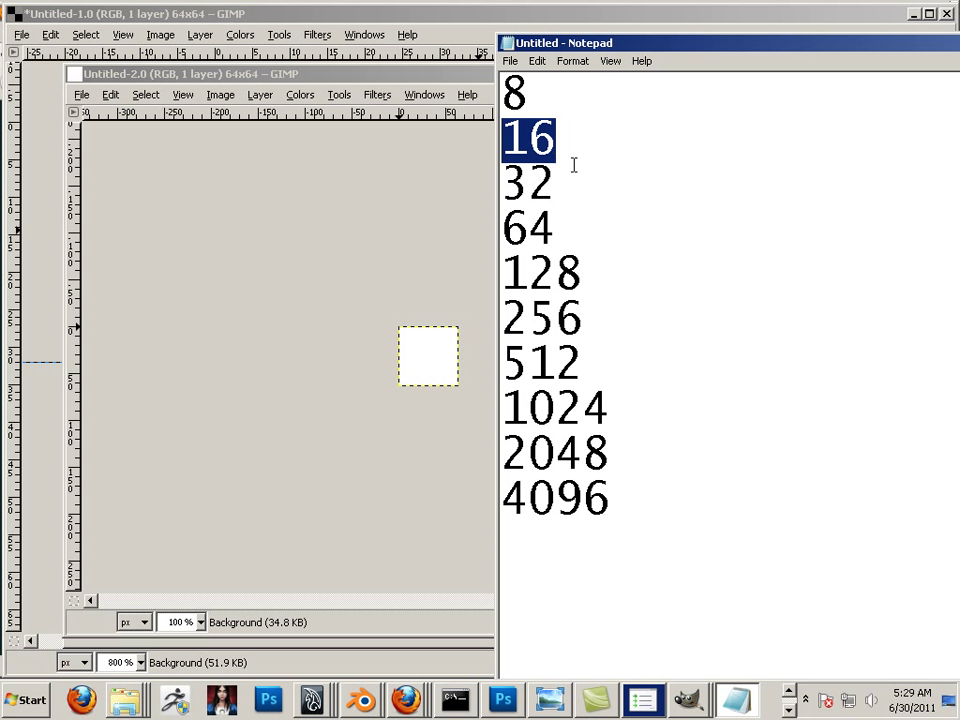
left_click_drag(558, 182, 515, 207)
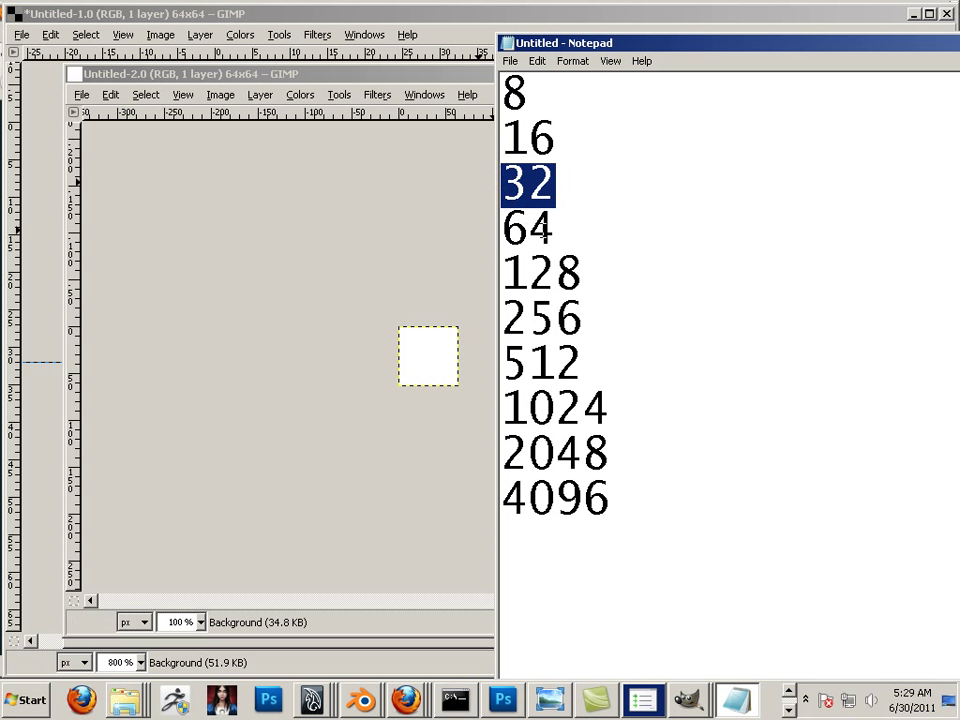
left_click_drag(561, 234, 514, 238)
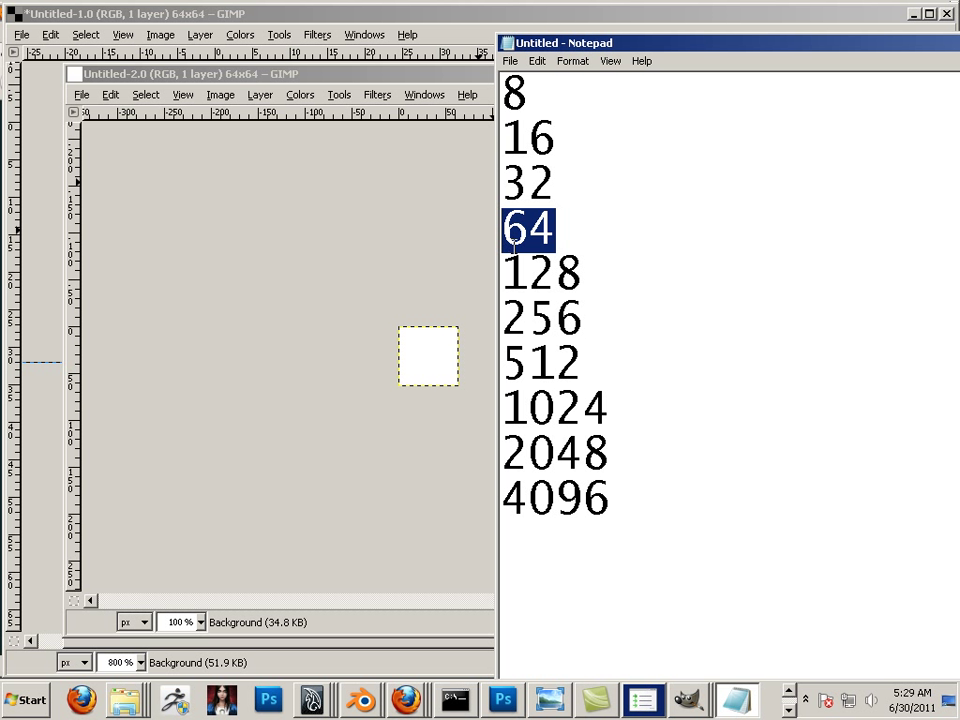
left_click(599, 272)
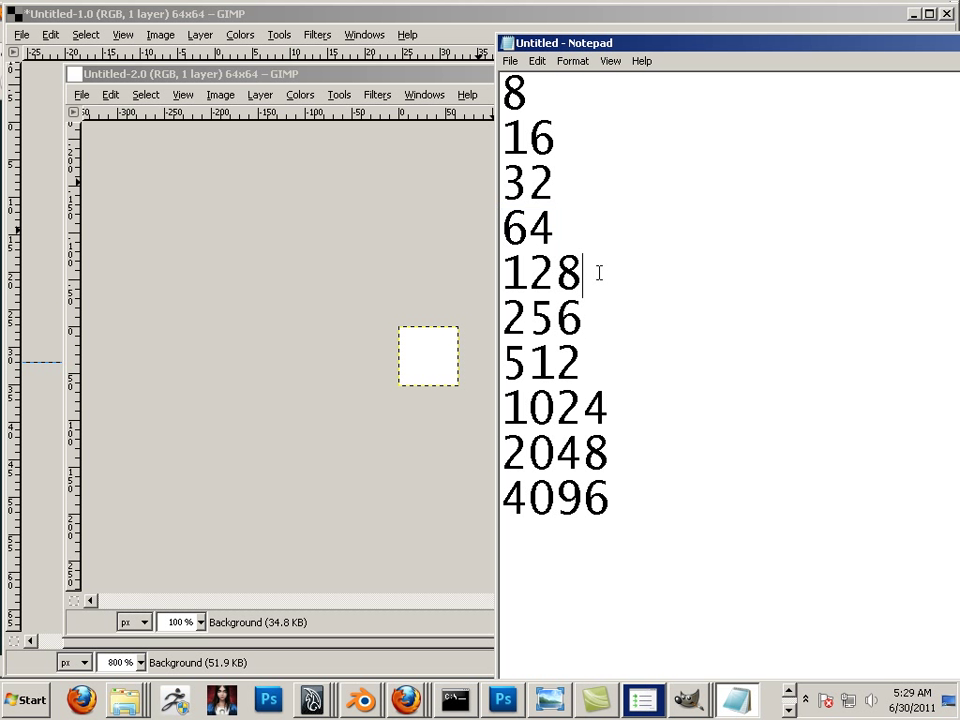
left_click(582, 229)
left_click(612, 274)
double_click(612, 274)
double_click(584, 300)
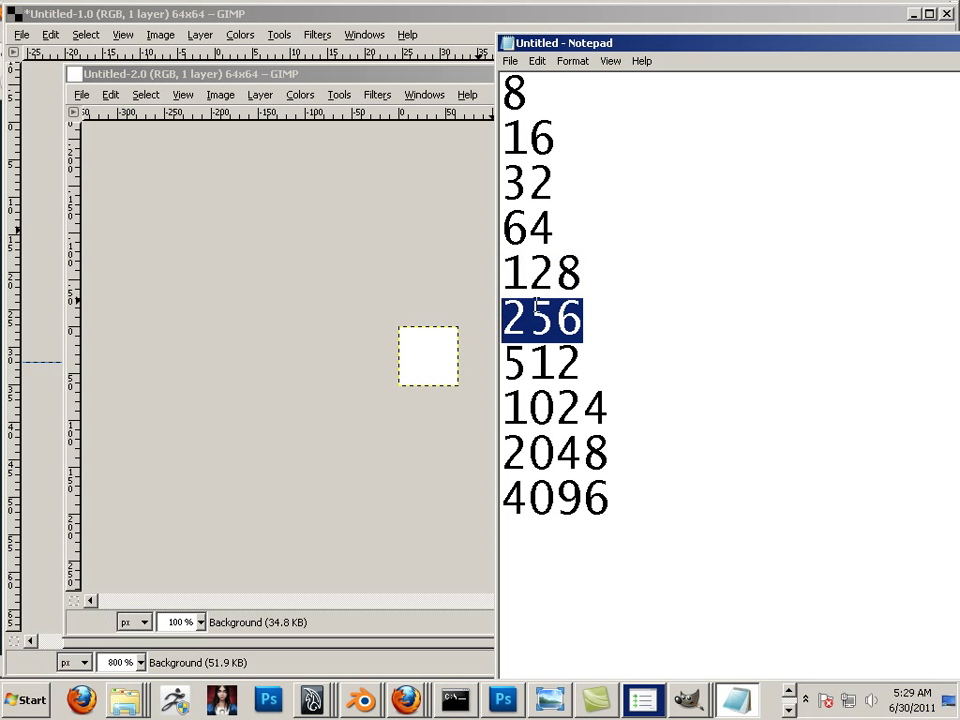
left_click(604, 279)
left_click_drag(604, 279, 505, 268)
double_click(580, 318)
left_click_drag(584, 282, 504, 268)
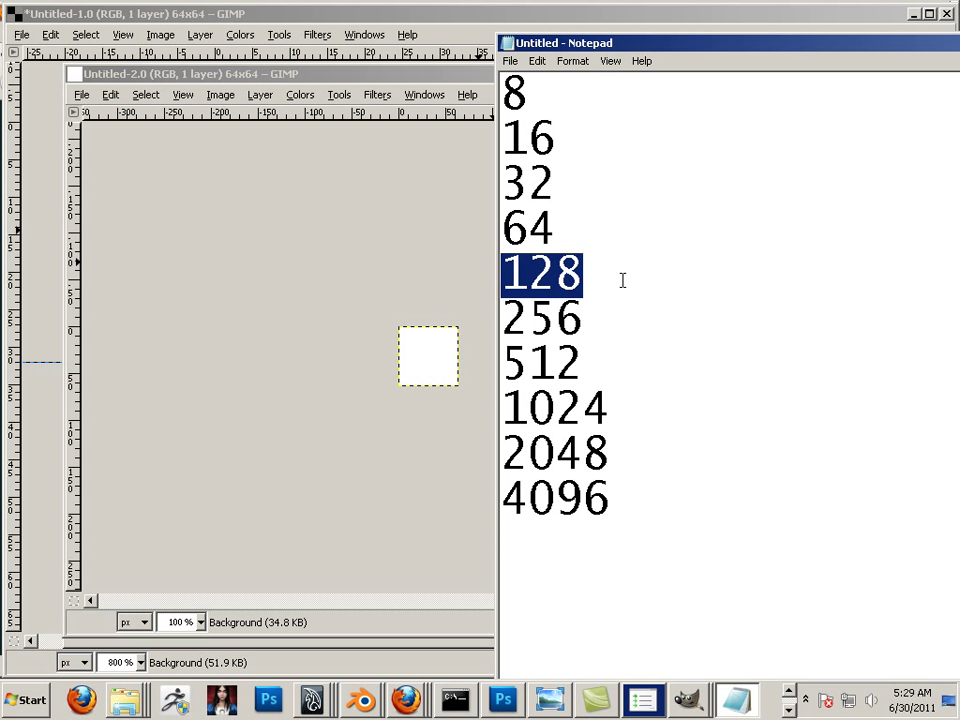
left_click_drag(594, 326, 493, 298)
left_click(601, 328)
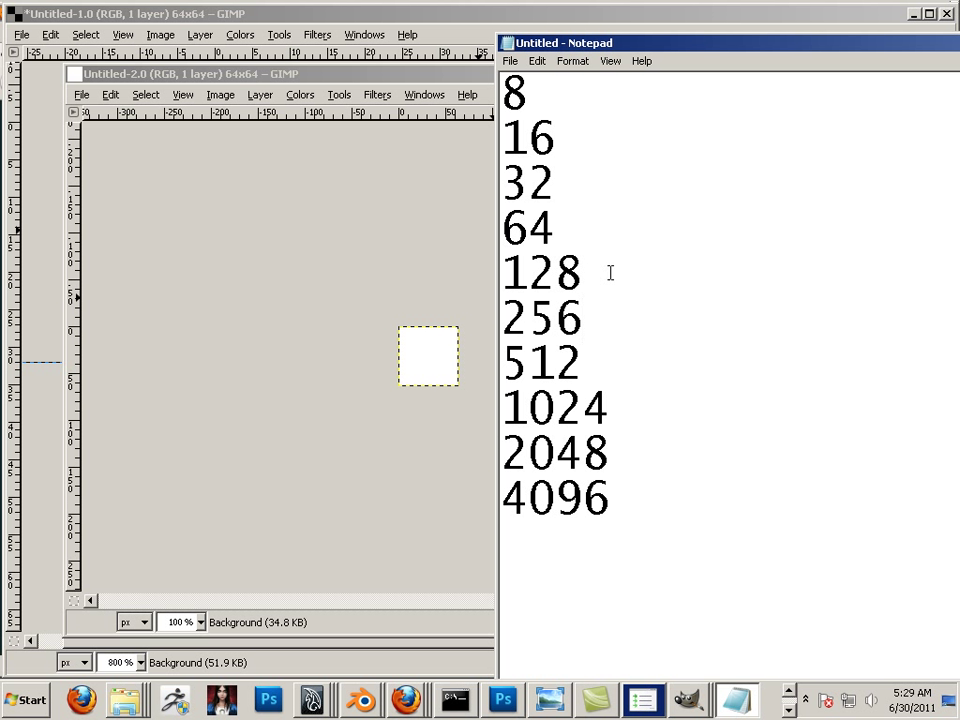
Step: Point out the 512, 1024 and 2048 sizes in the Notepad list by highlighting them
left_click(596, 363)
left_click(634, 396)
left_click(630, 432)
left_click(624, 395)
left_click_drag(636, 413, 505, 400)
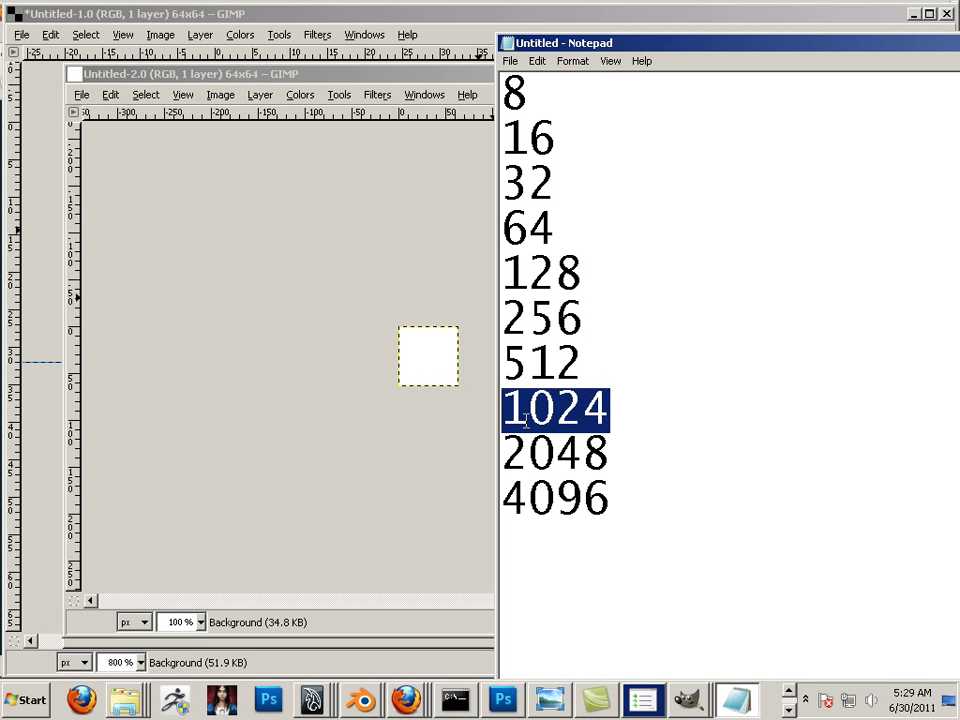
left_click(611, 452)
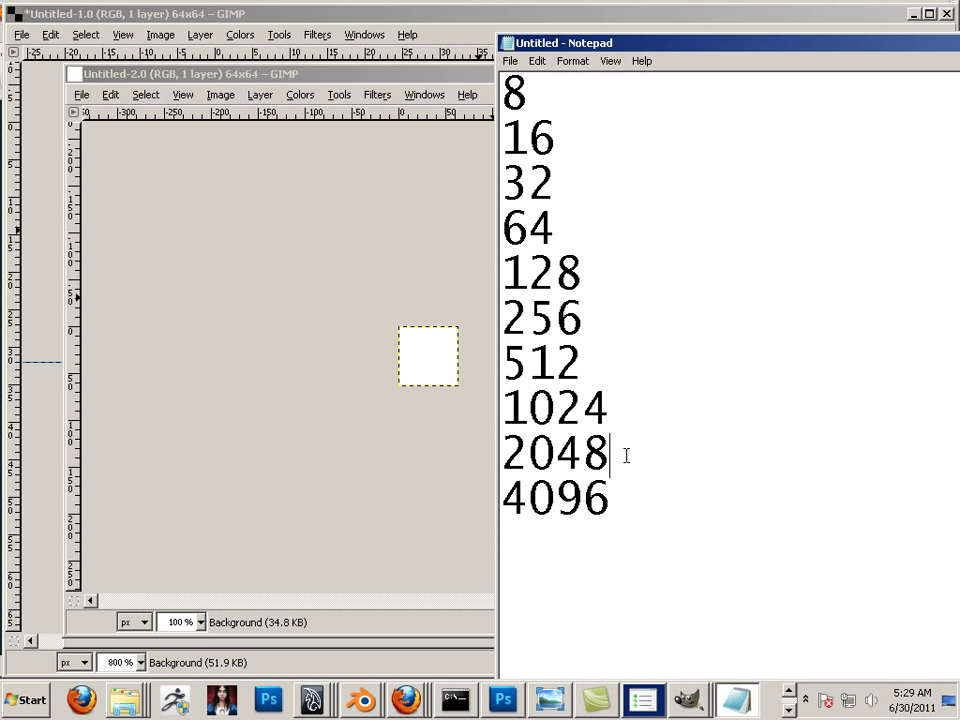
left_click_drag(611, 452, 505, 455)
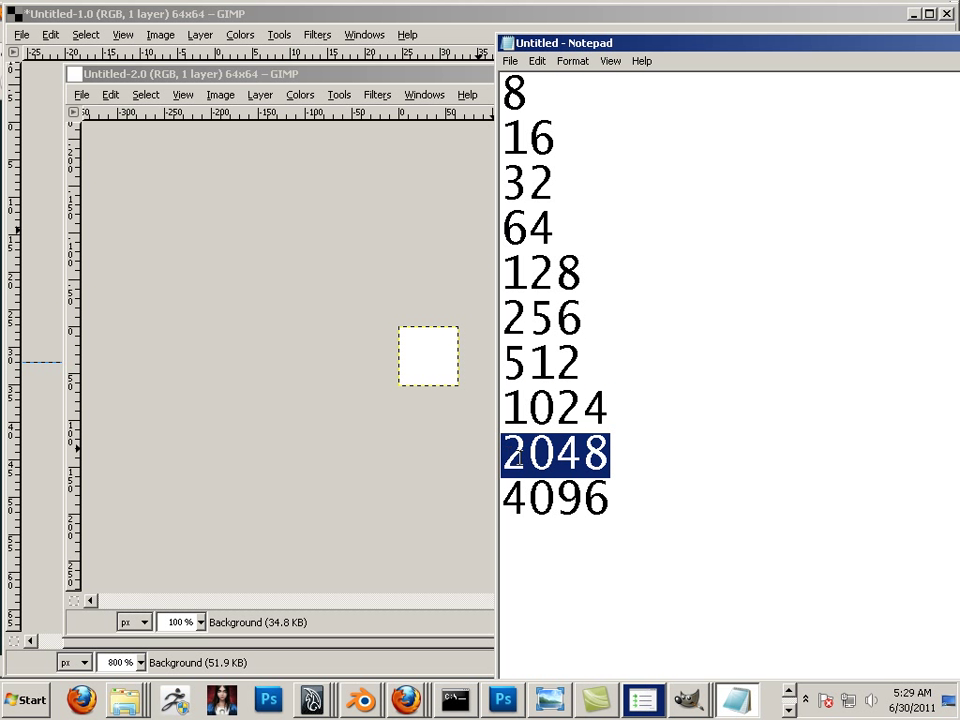
left_click(632, 458)
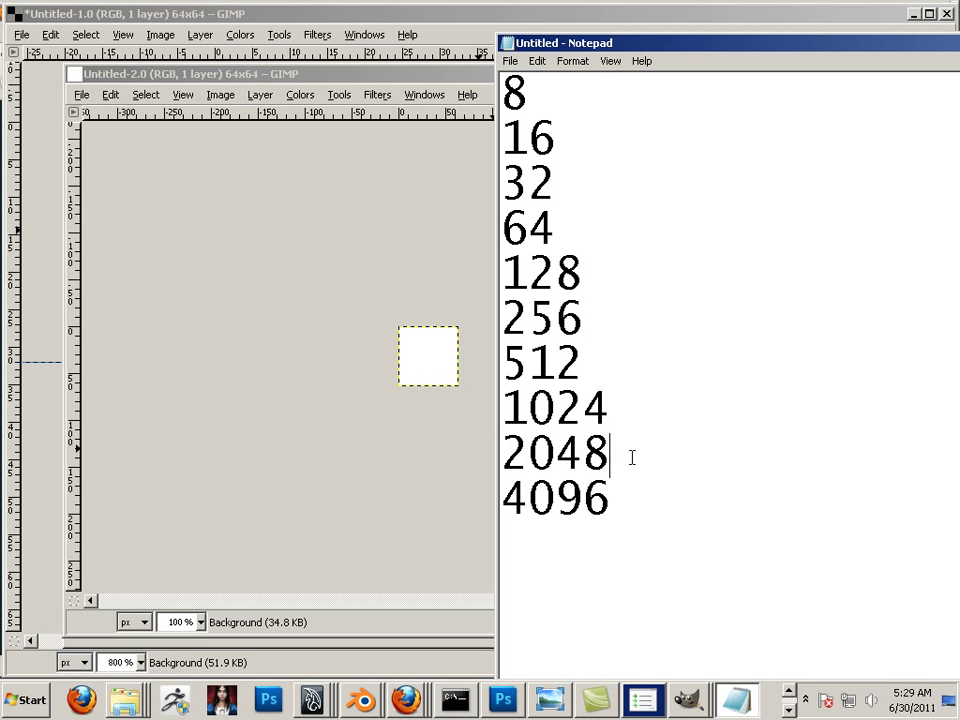
left_click_drag(626, 456, 502, 455)
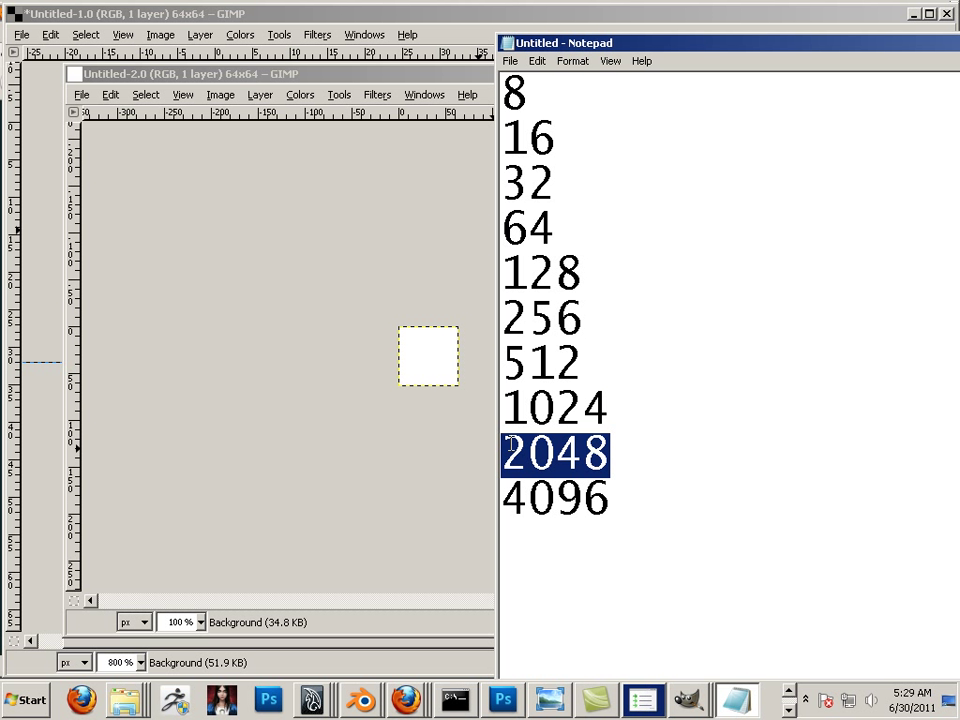
left_click(626, 458)
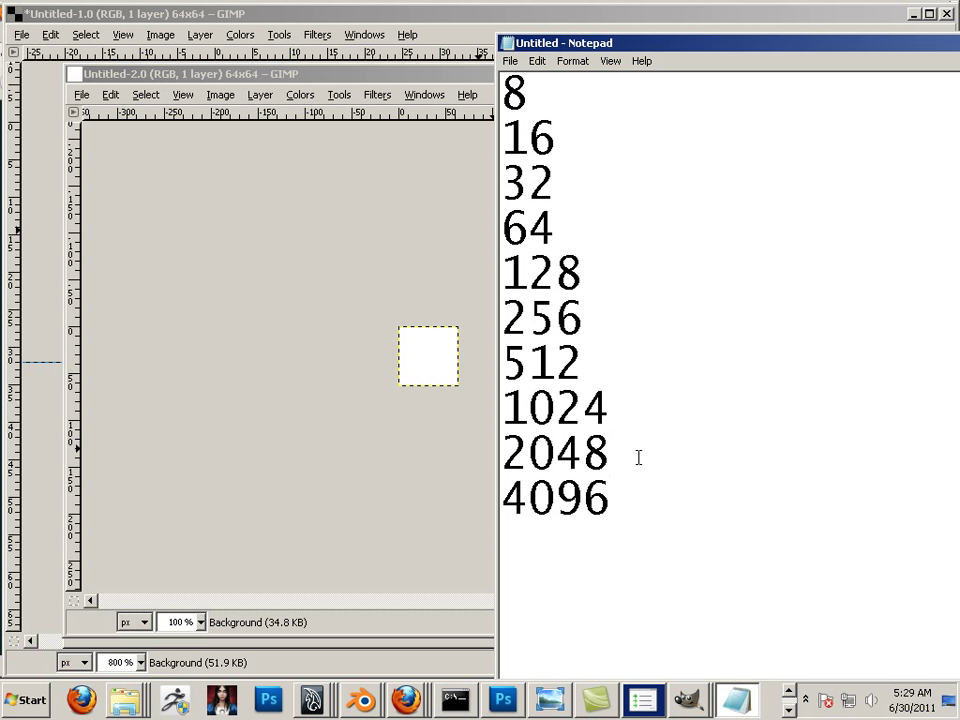
left_click_drag(628, 455, 508, 437)
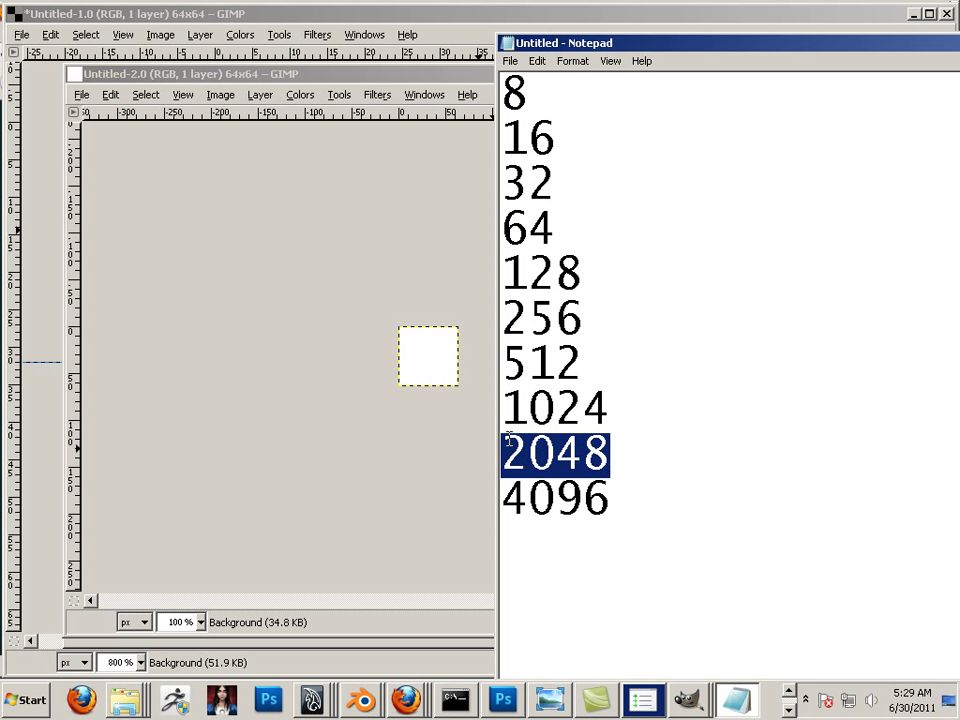
left_click(623, 408)
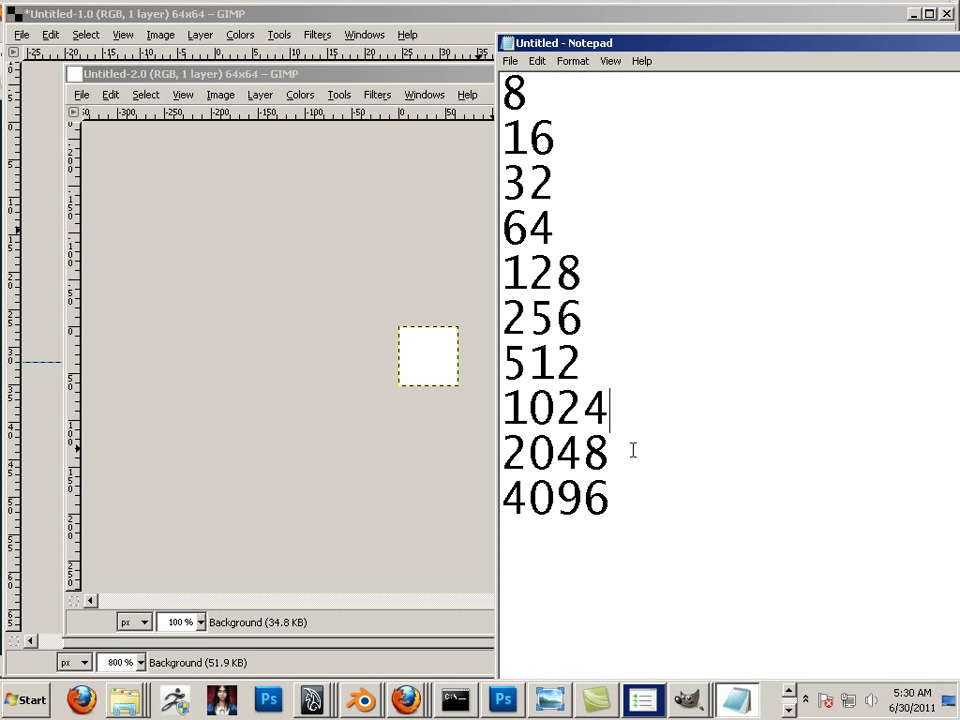
Step: Repeatedly highlight the 4096 size at the end of the Notepad list
left_click(628, 497)
left_click_drag(619, 490, 502, 487)
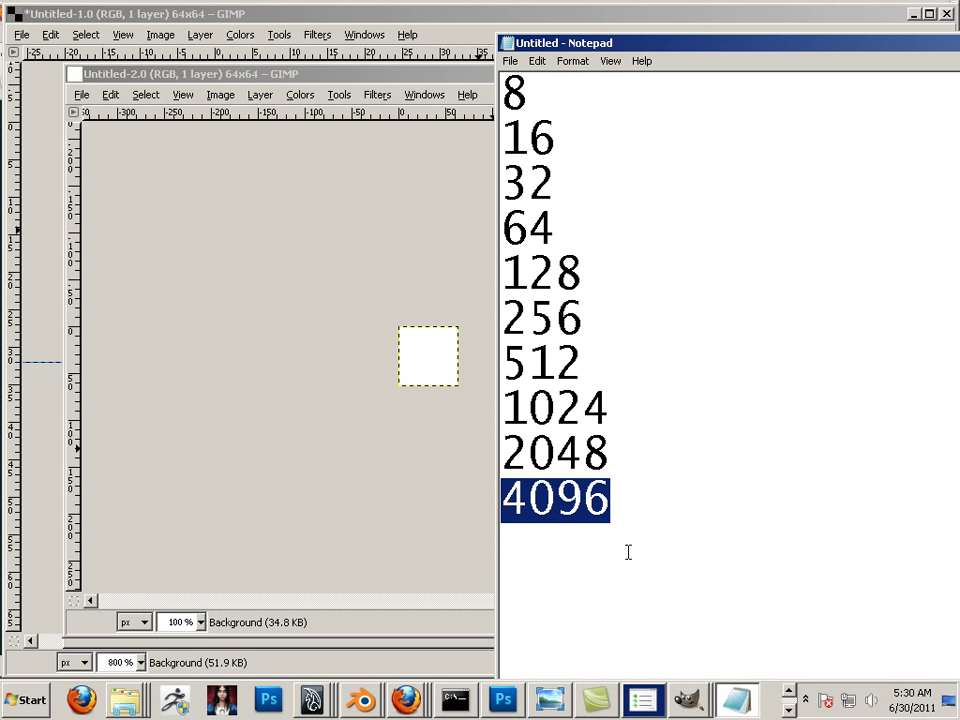
left_click(628, 457)
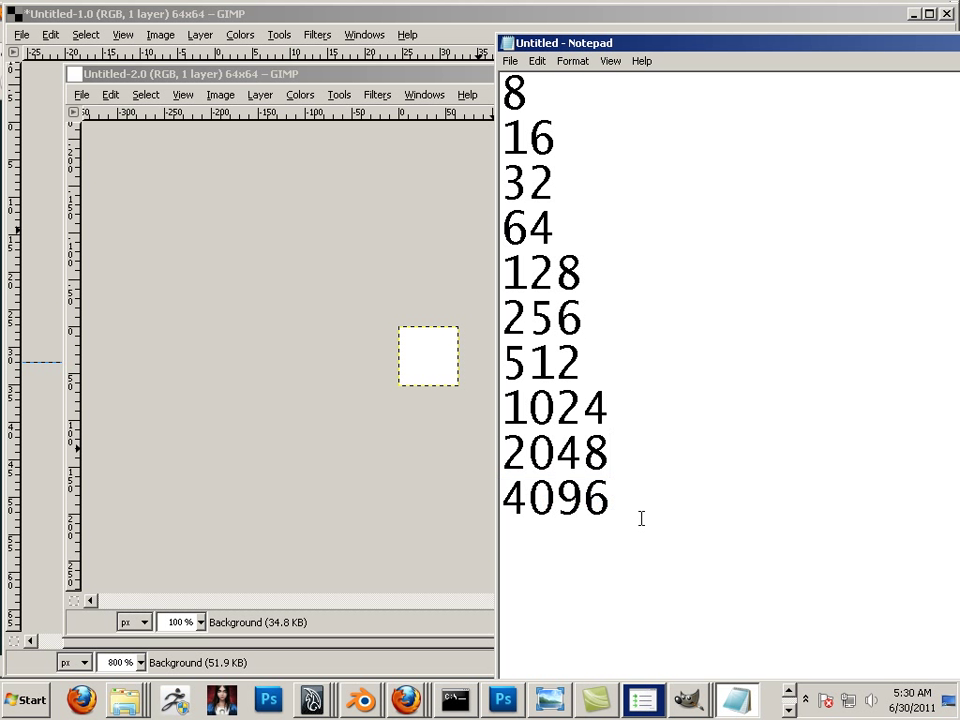
left_click_drag(621, 502, 505, 502)
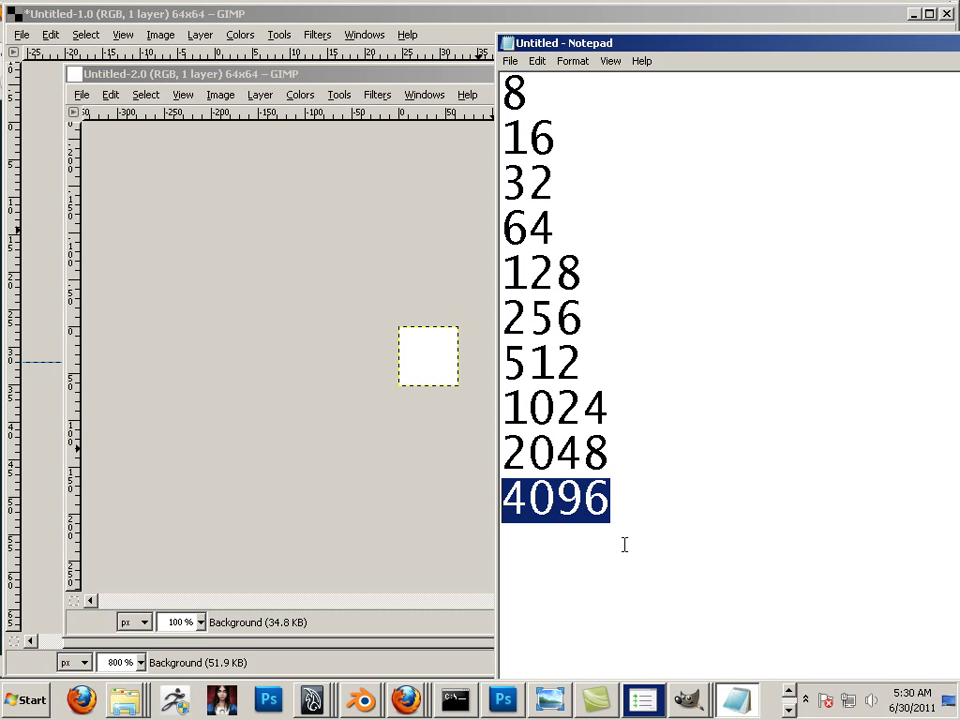
left_click(640, 483)
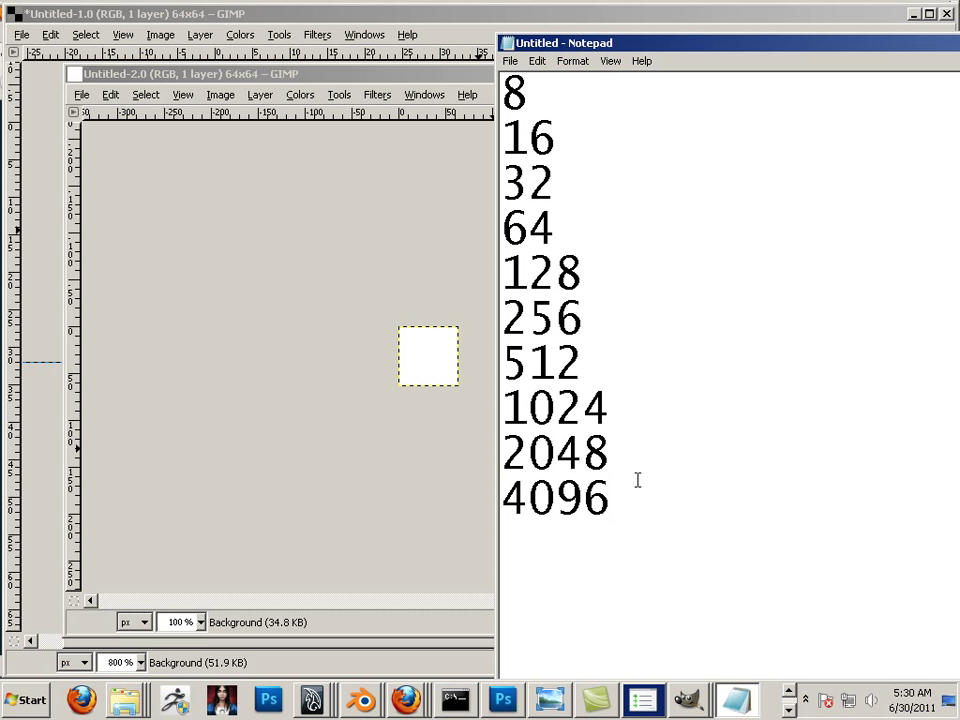
left_click_drag(632, 493, 512, 482)
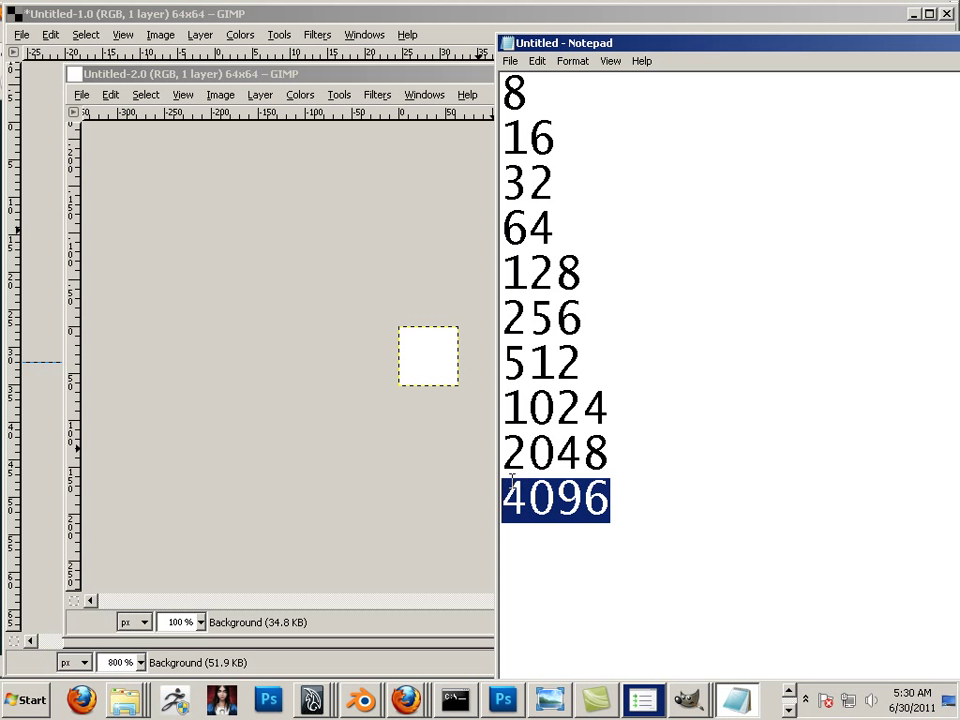
left_click(628, 507)
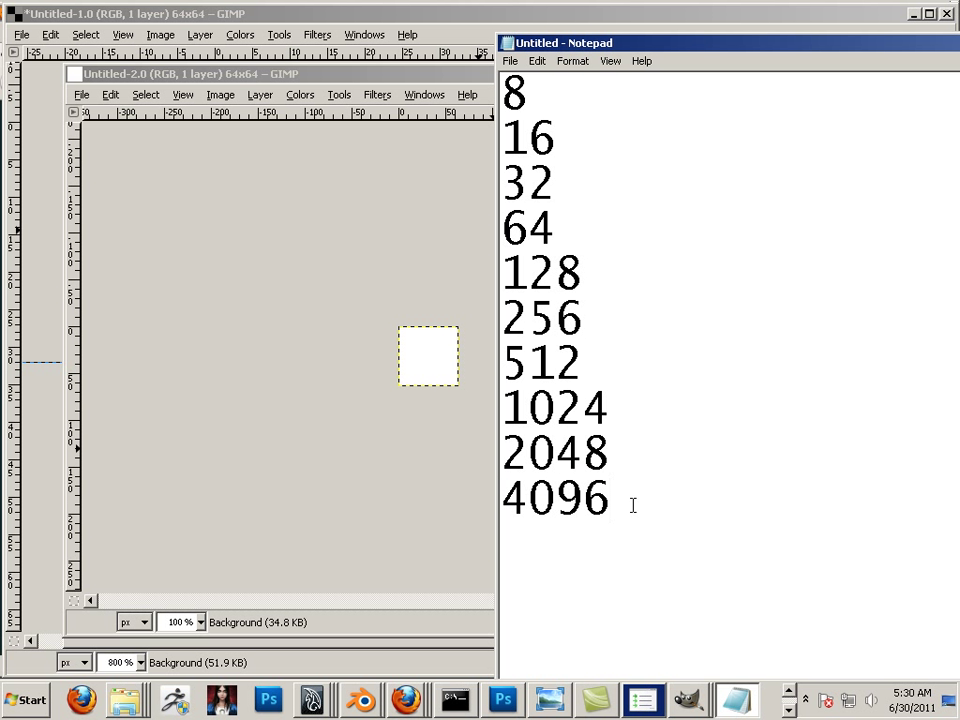
left_click_drag(624, 504, 503, 505)
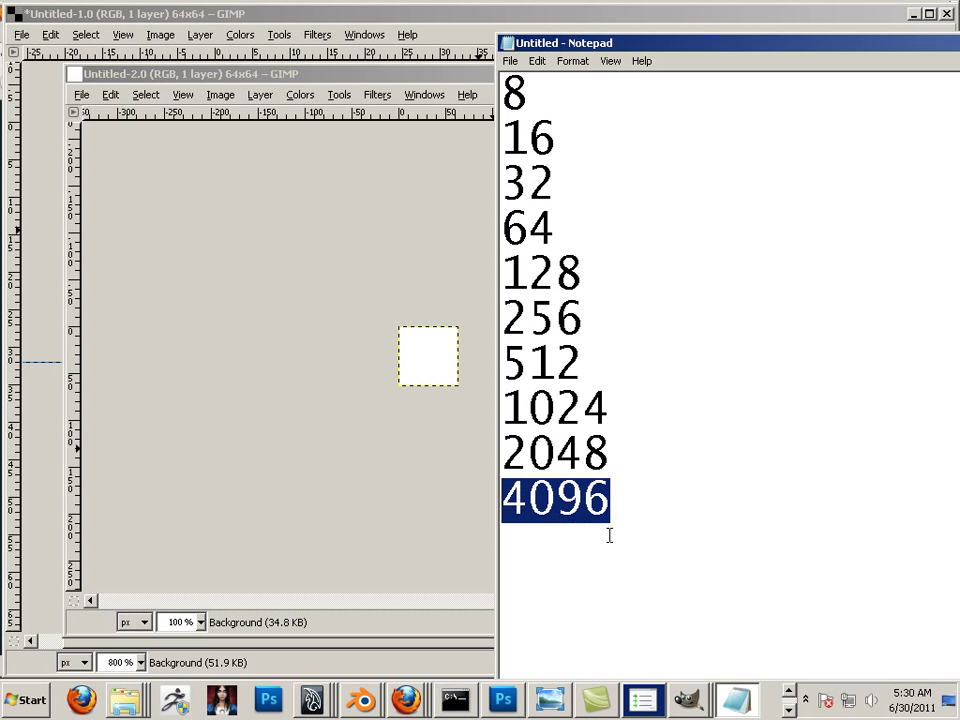
left_click(624, 476)
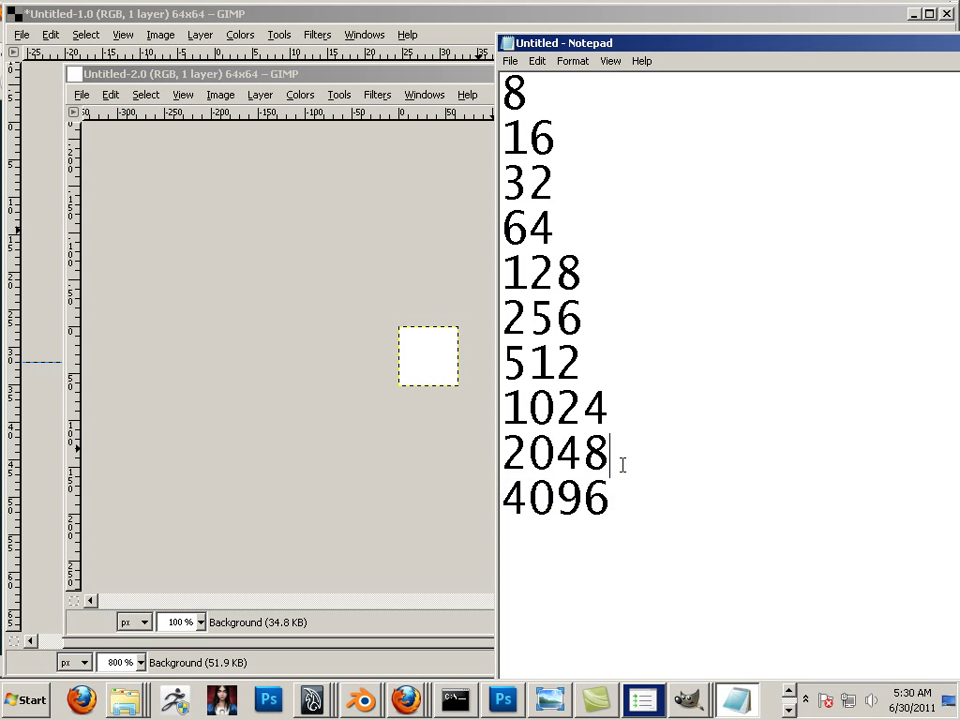
left_click(619, 504)
key("shift+Home")
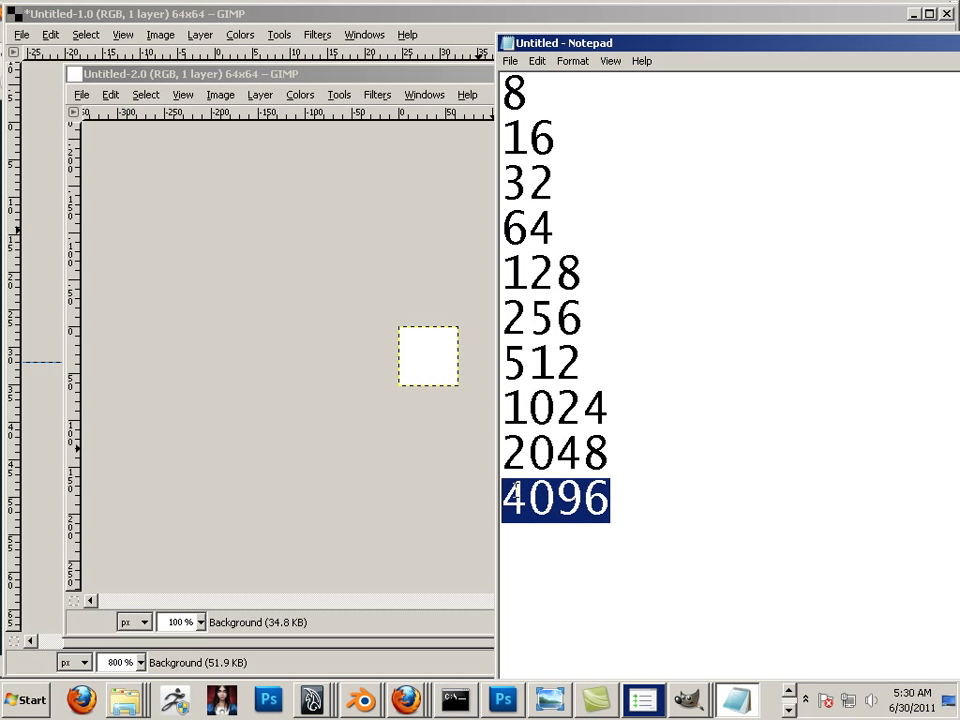
left_click(613, 564)
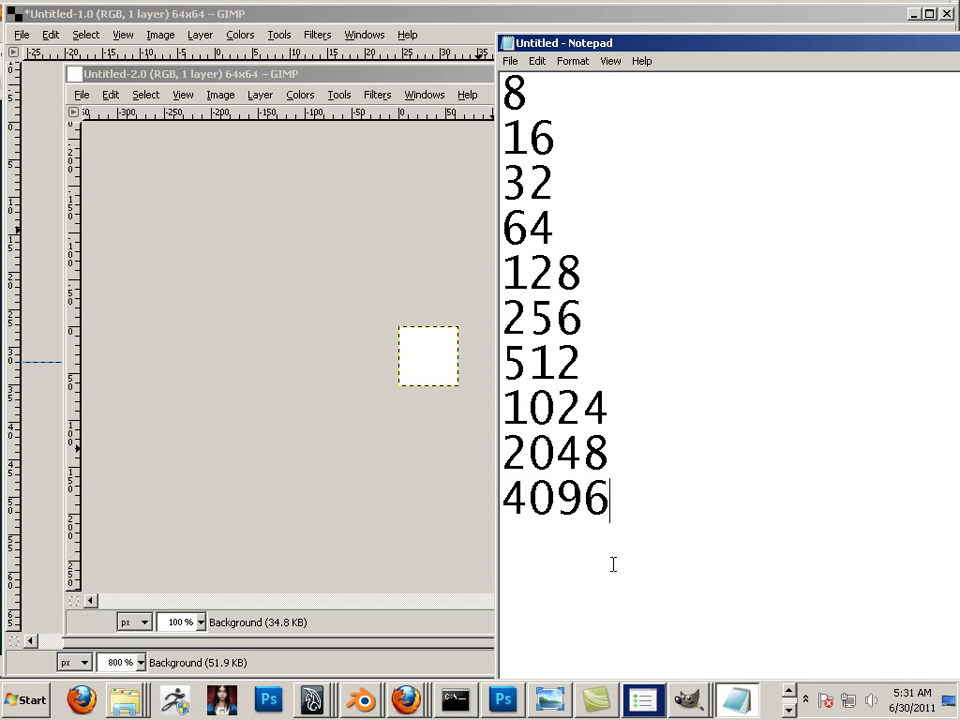
left_click_drag(615, 508, 505, 502)
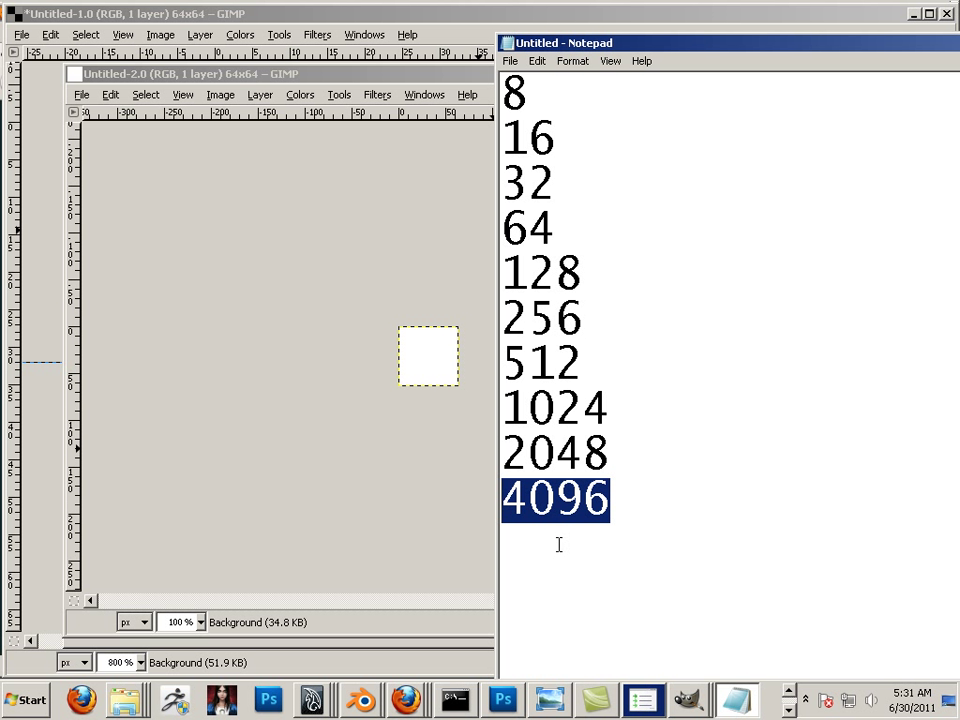
left_click(626, 530)
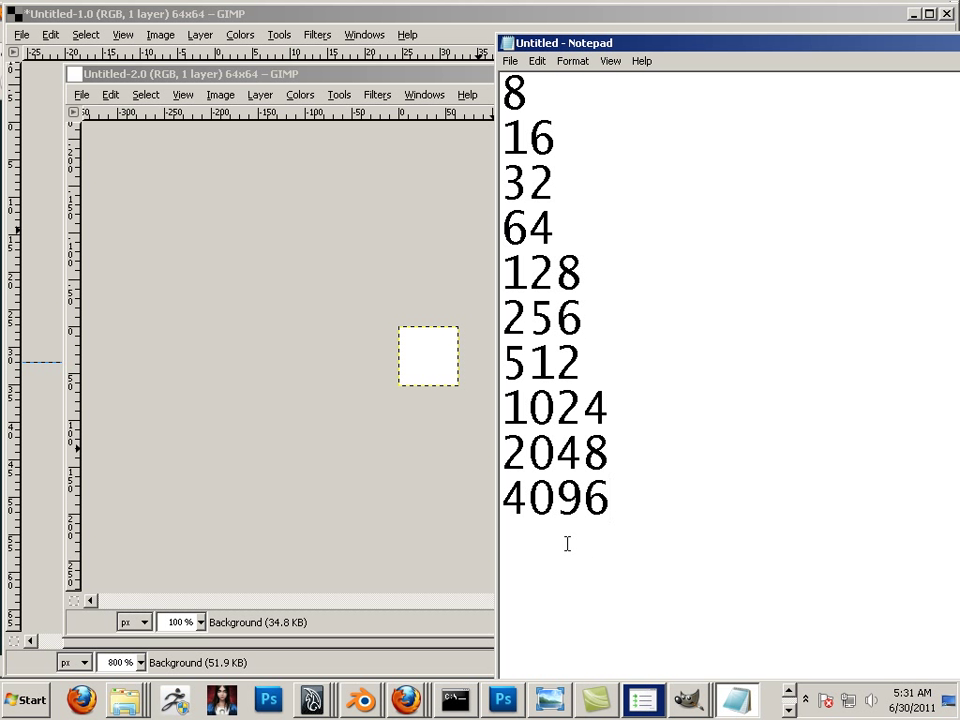
Step: Highlight the 2048 and 1024 sizes again, singly and together
left_click_drag(612, 454, 512, 452)
left_click(630, 450)
left_click_drag(634, 455, 502, 406)
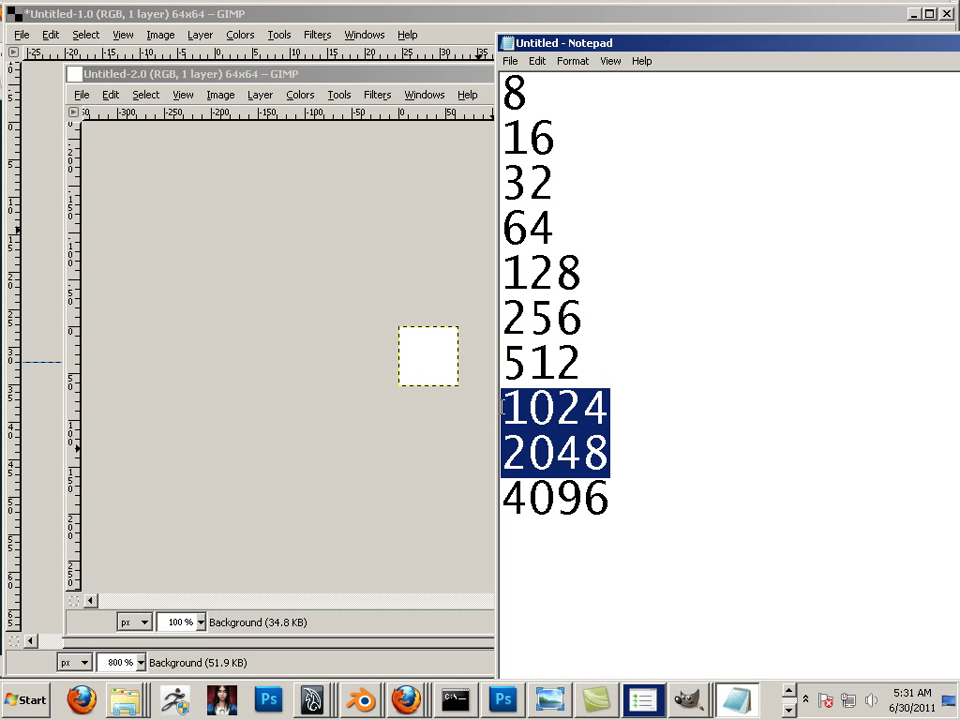
left_click(631, 455)
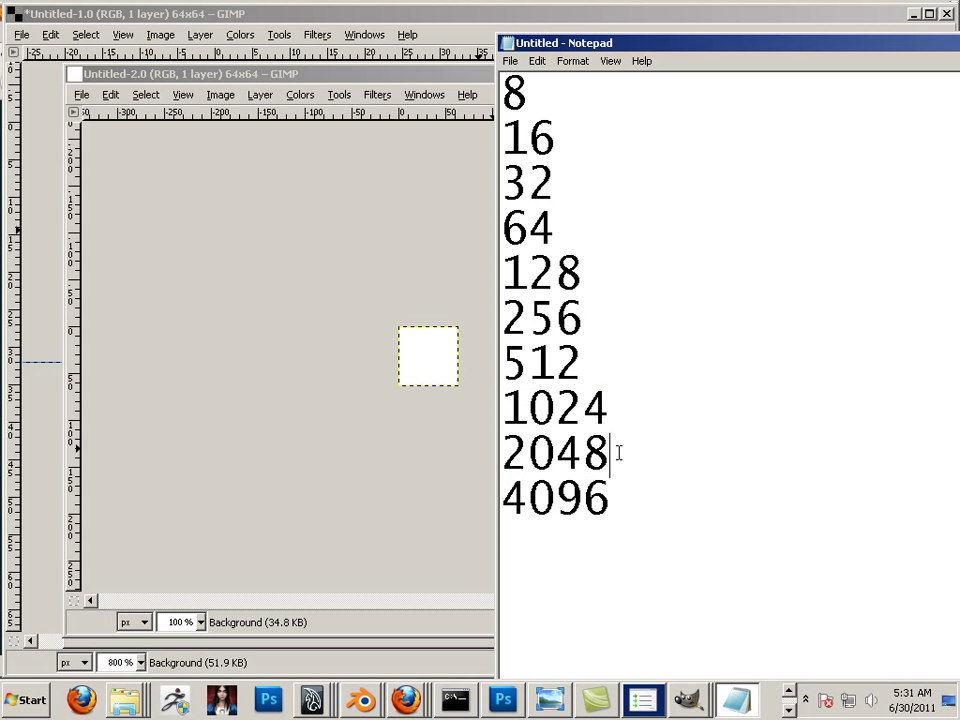
left_click_drag(634, 456, 508, 450)
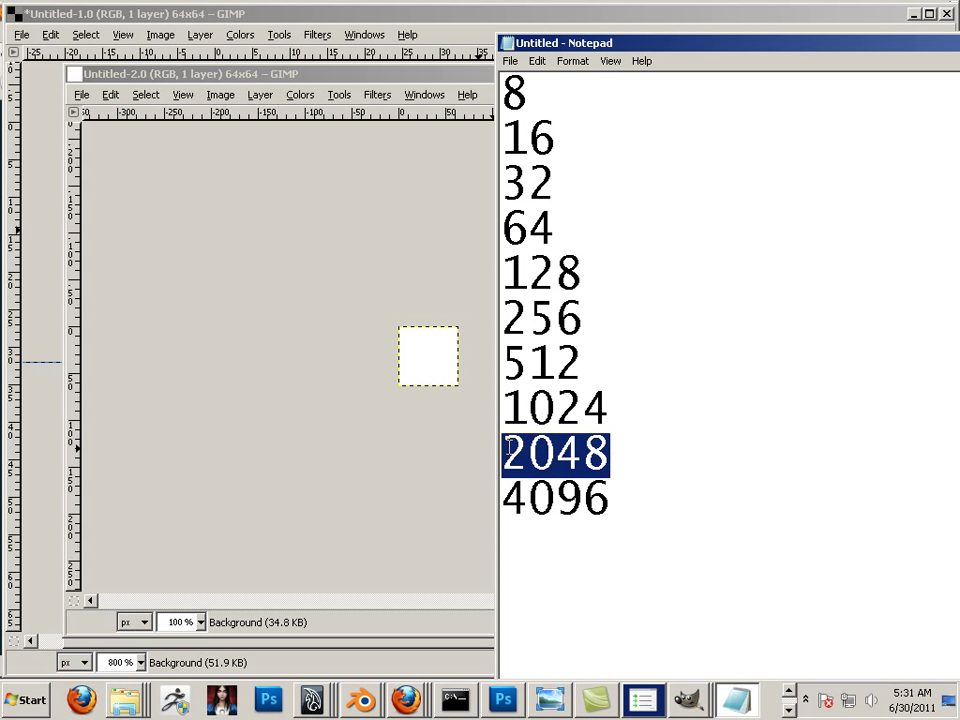
left_click(590, 528)
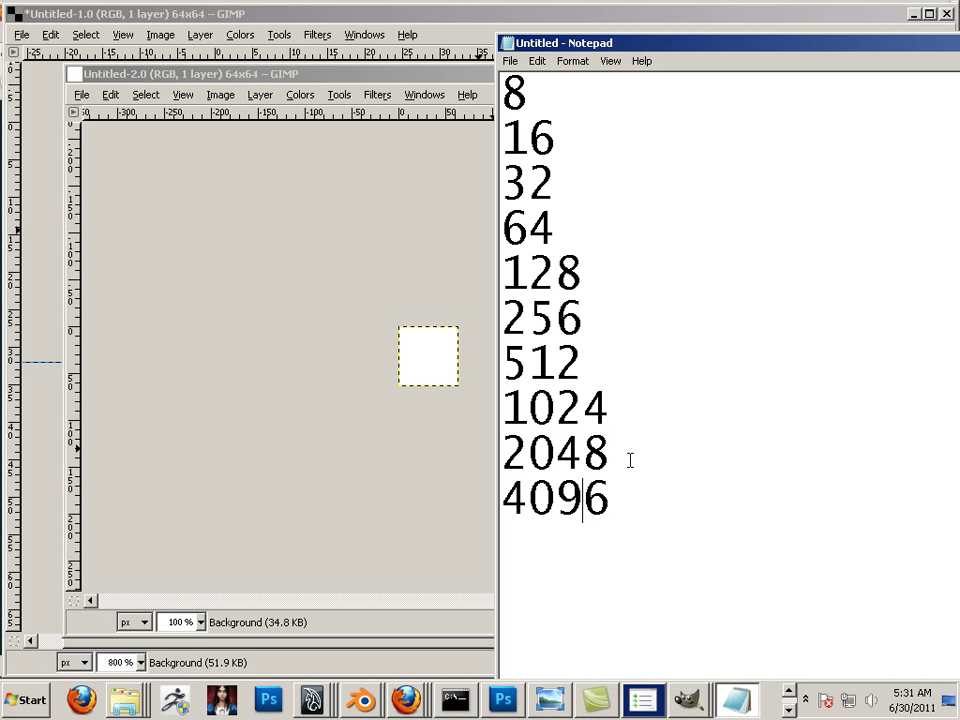
left_click(617, 410)
left_click_drag(617, 410, 556, 410)
left_click(615, 410)
left_click_drag(617, 453, 510, 452)
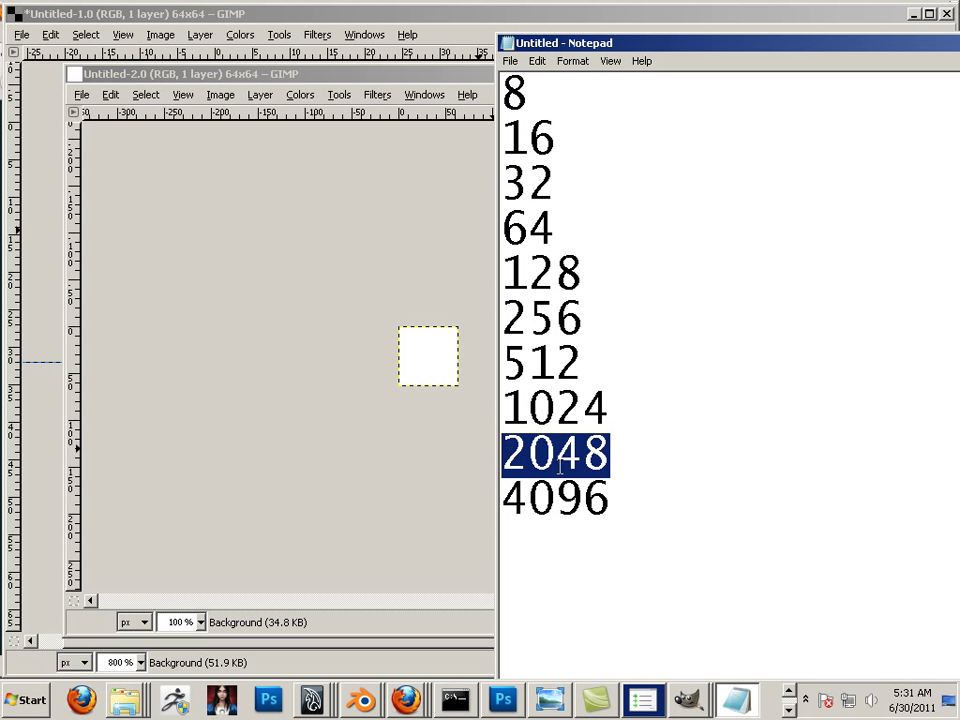
left_click(628, 408)
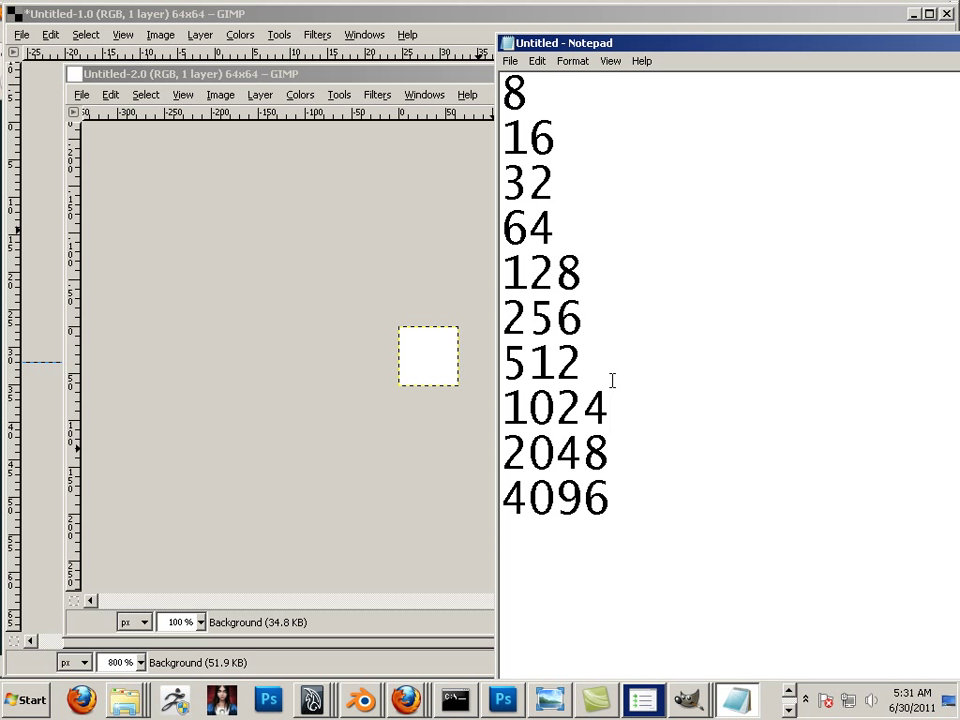
Step: Highlight 1024 and then 512, then bring the blank GIMP image window forward
left_click_drag(619, 401, 500, 408)
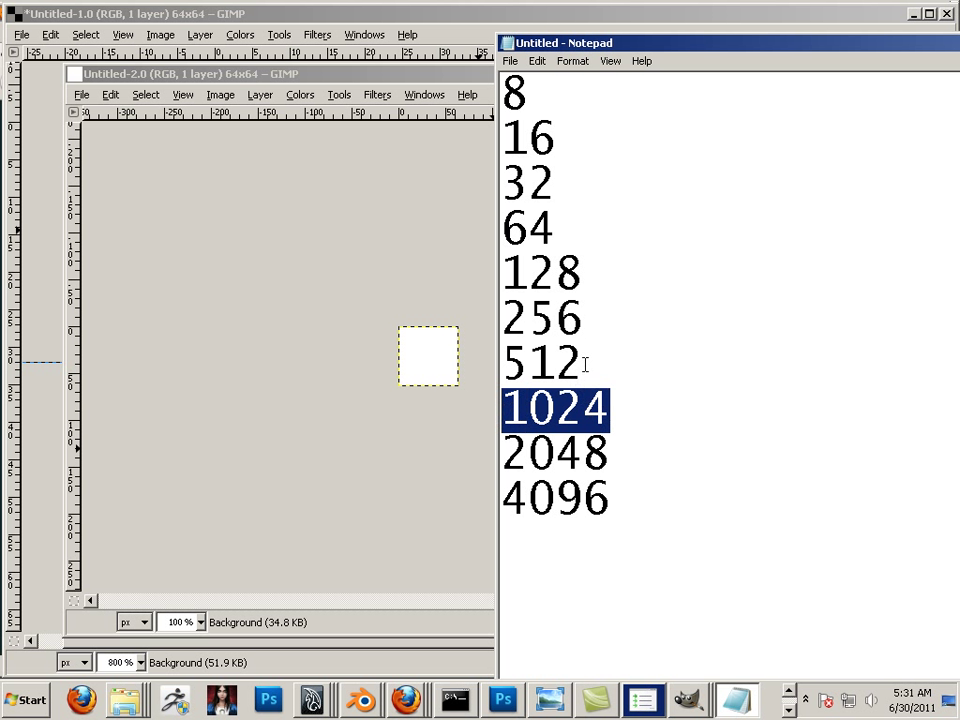
left_click_drag(585, 364, 501, 366)
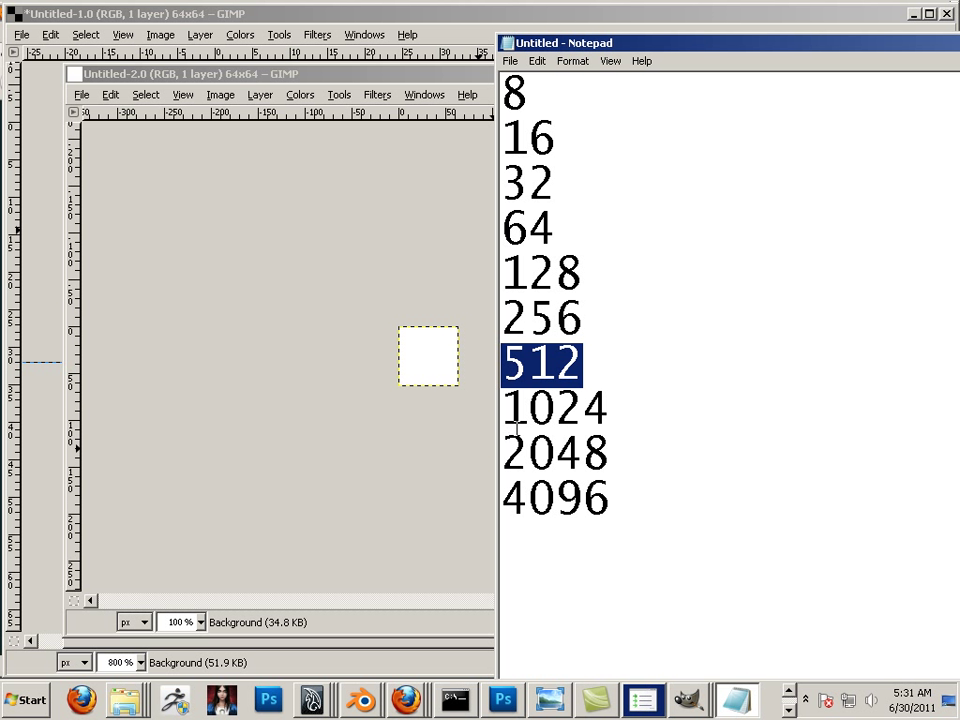
left_click(687, 521)
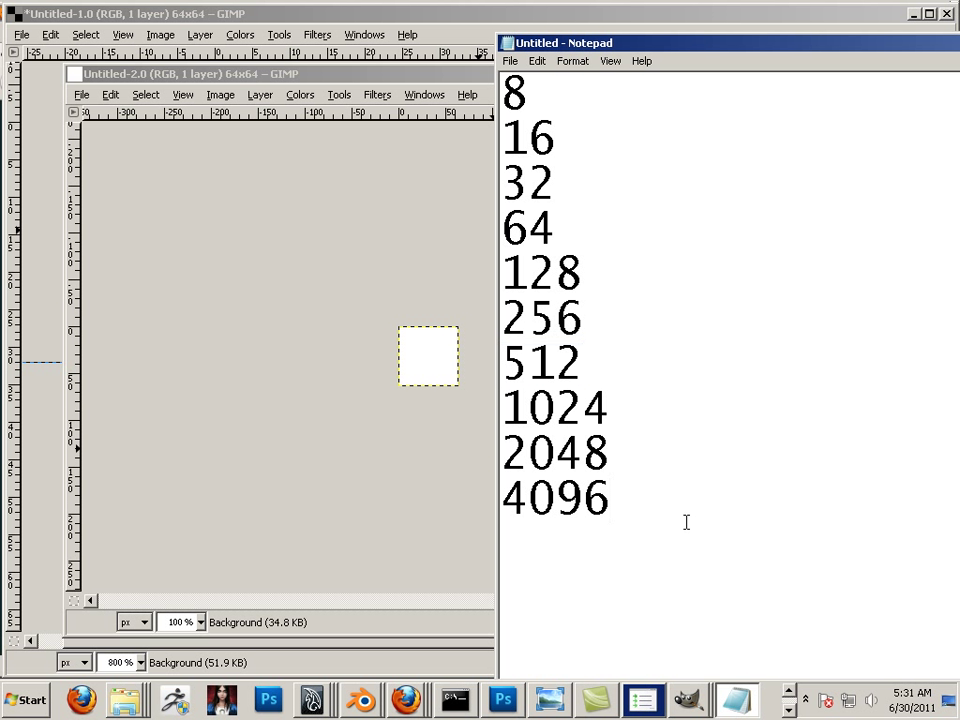
left_click(484, 454)
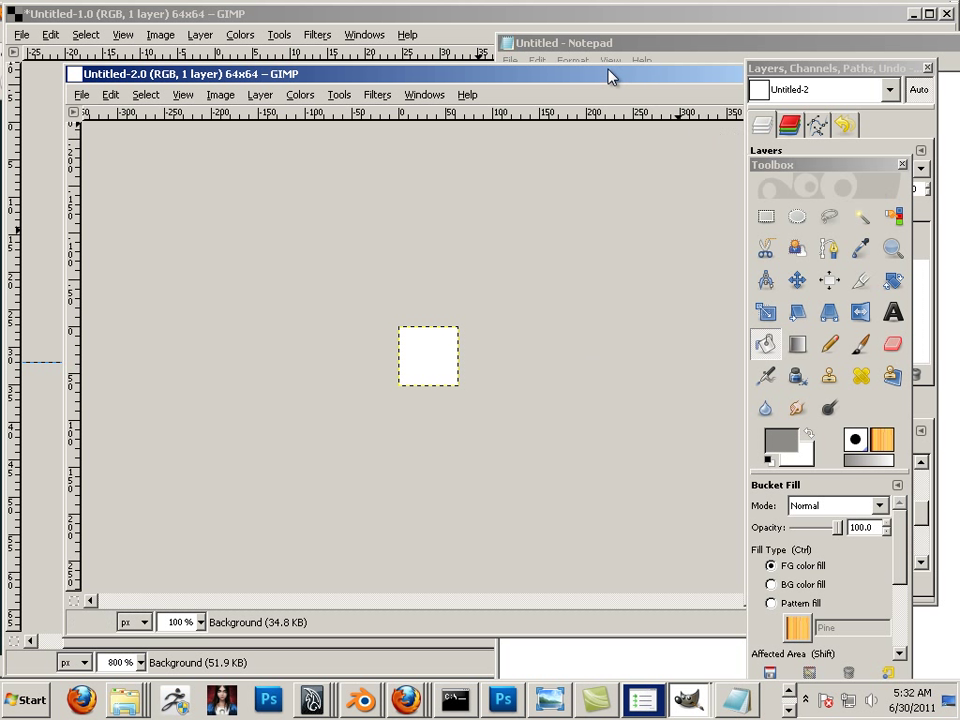
Step: Nudge the Untitled-2 window left, zoom the blank canvas to 550% and centre it
left_click(572, 73)
left_click_drag(572, 73, 531, 69)
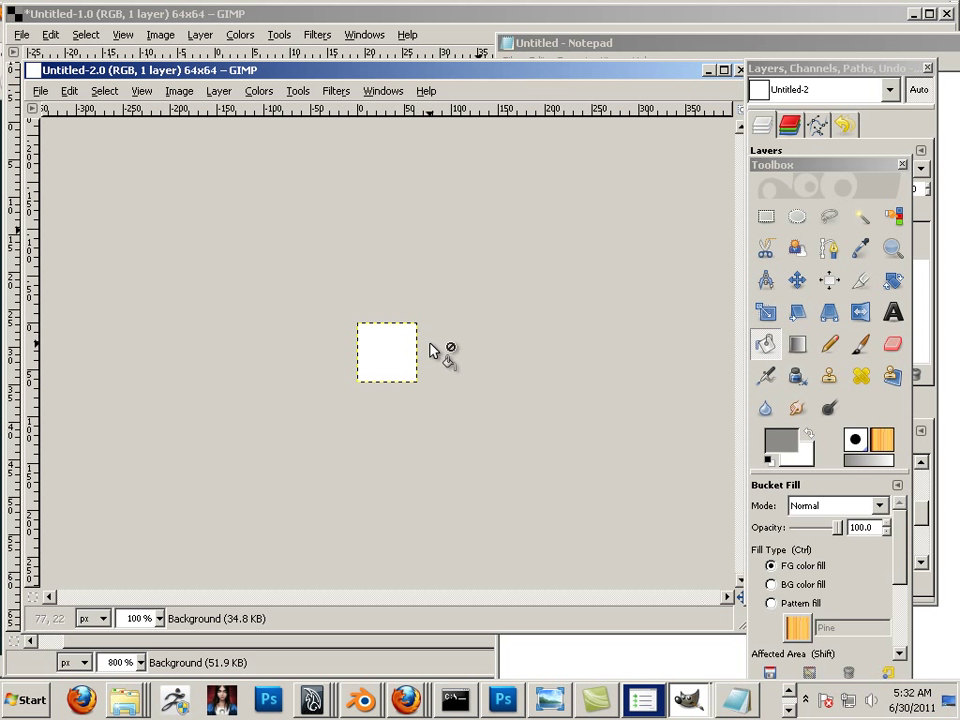
key("ctrl")
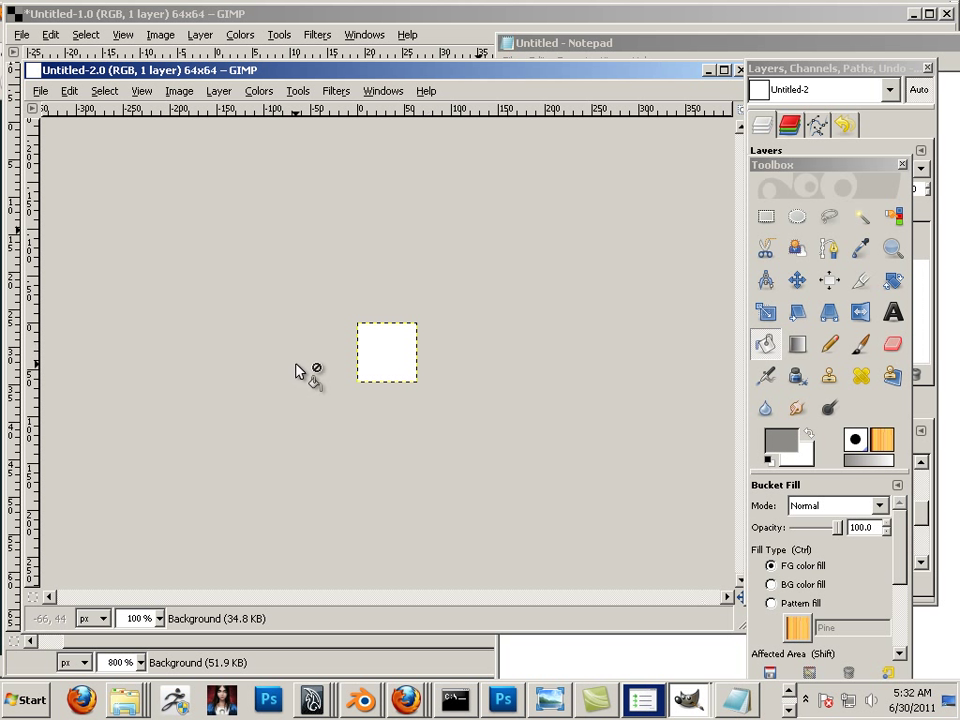
scroll(297, 371, "up", 4)
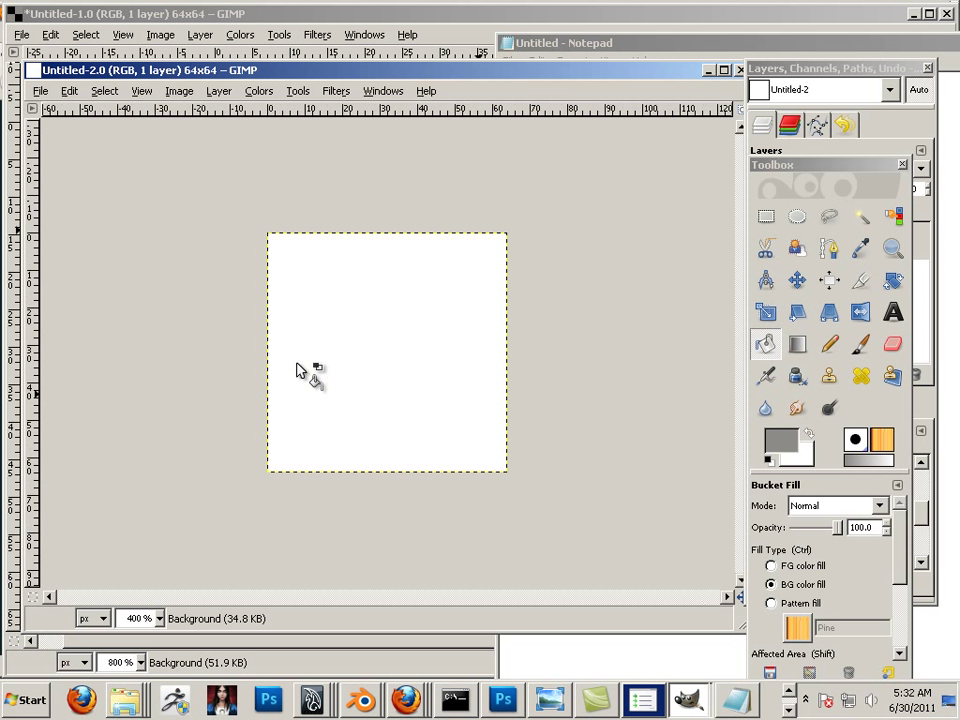
scroll(297, 371, "down", 3)
scroll(297, 371, "up", 5)
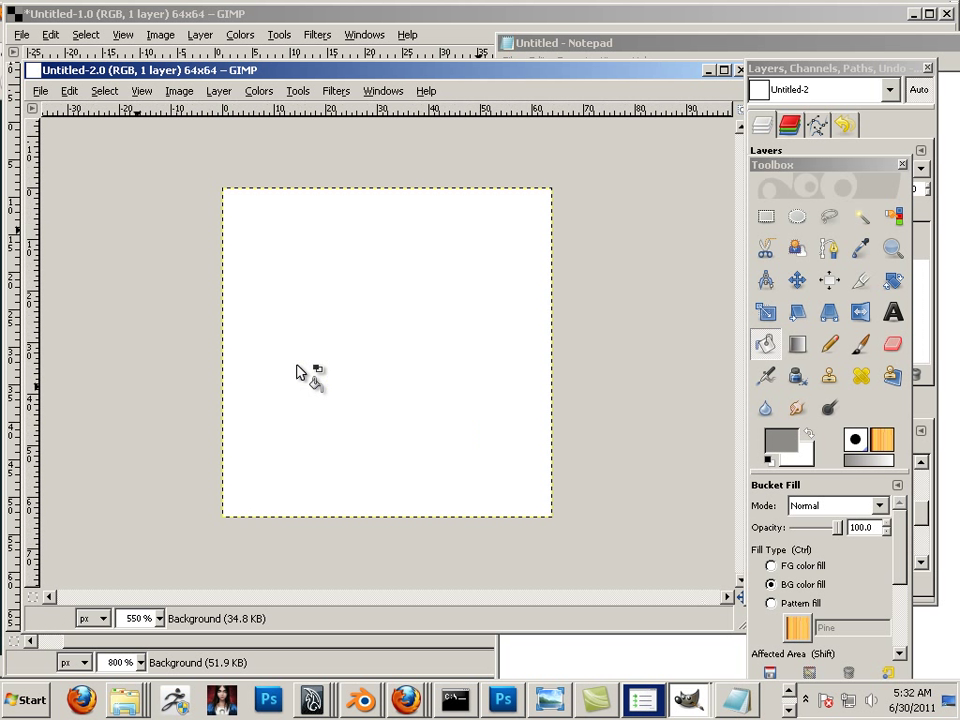
scroll(297, 372, "down", 5)
scroll(297, 371, "up", 5)
scroll(299, 371, "down", 1)
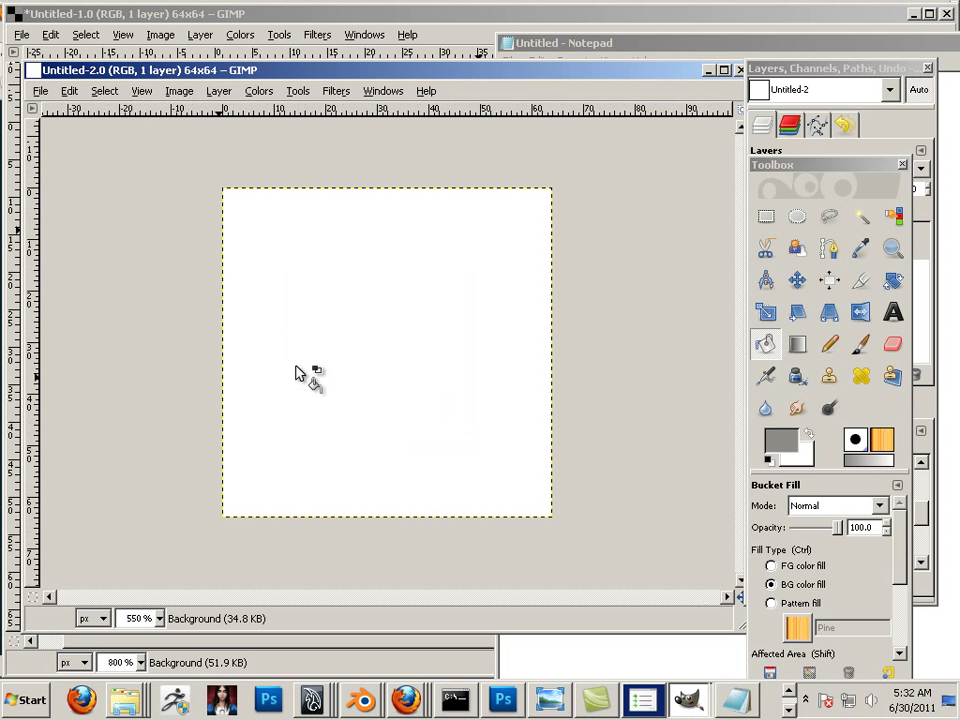
left_click_drag(299, 371, 339, 399)
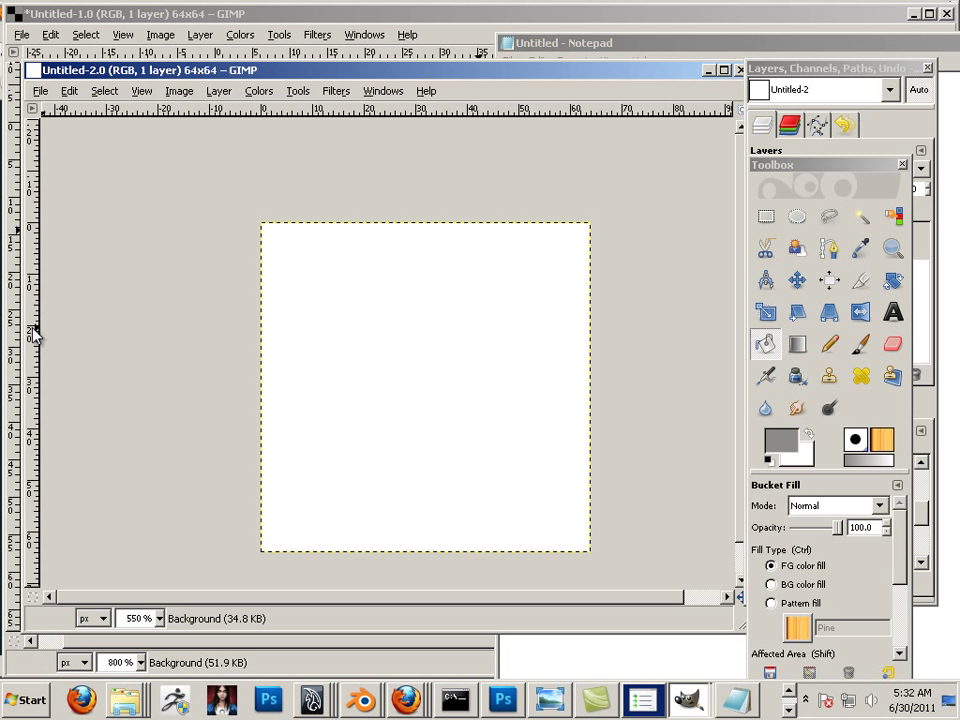
Step: Place a vertical and a horizontal guide at 32 px, crossing at the canvas centre
left_click_drag(33, 335, 426, 371)
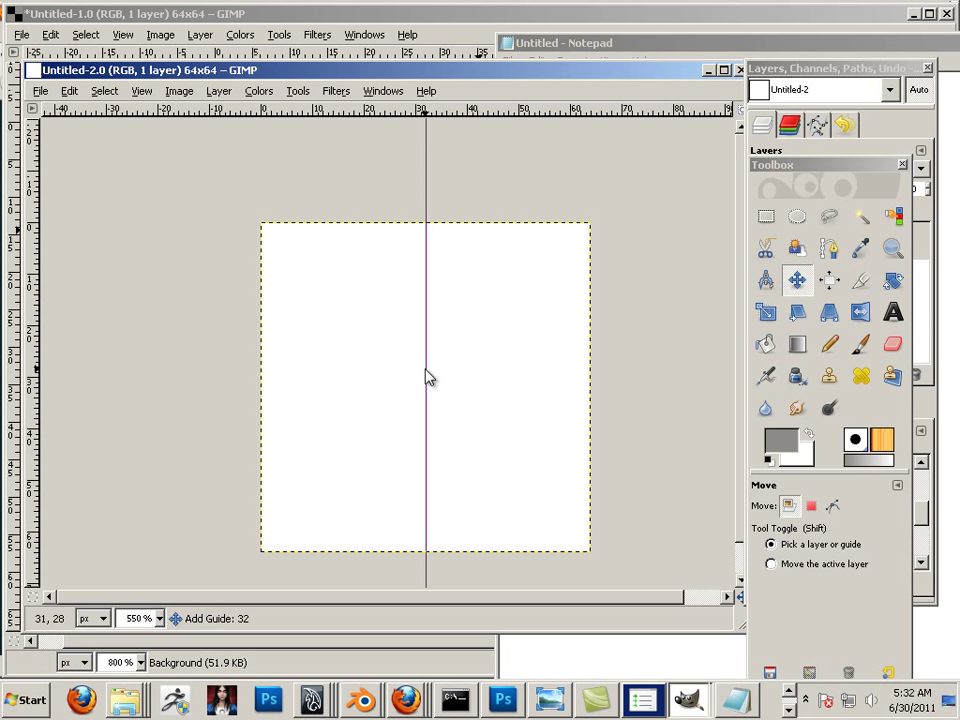
left_click_drag(426, 376, 428, 375)
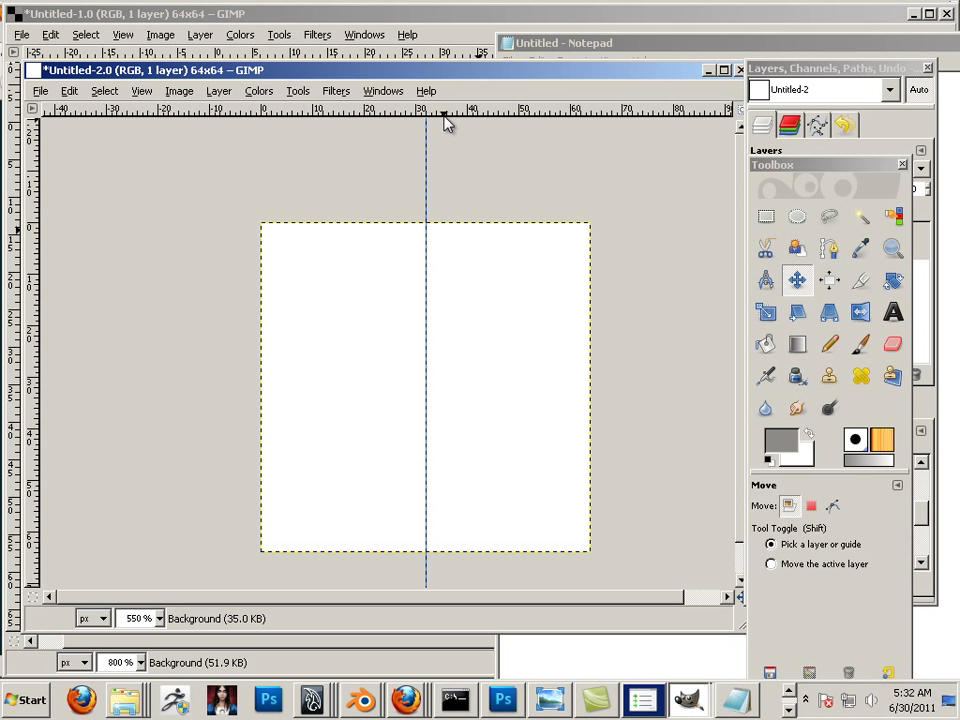
left_click_drag(459, 118, 431, 395)
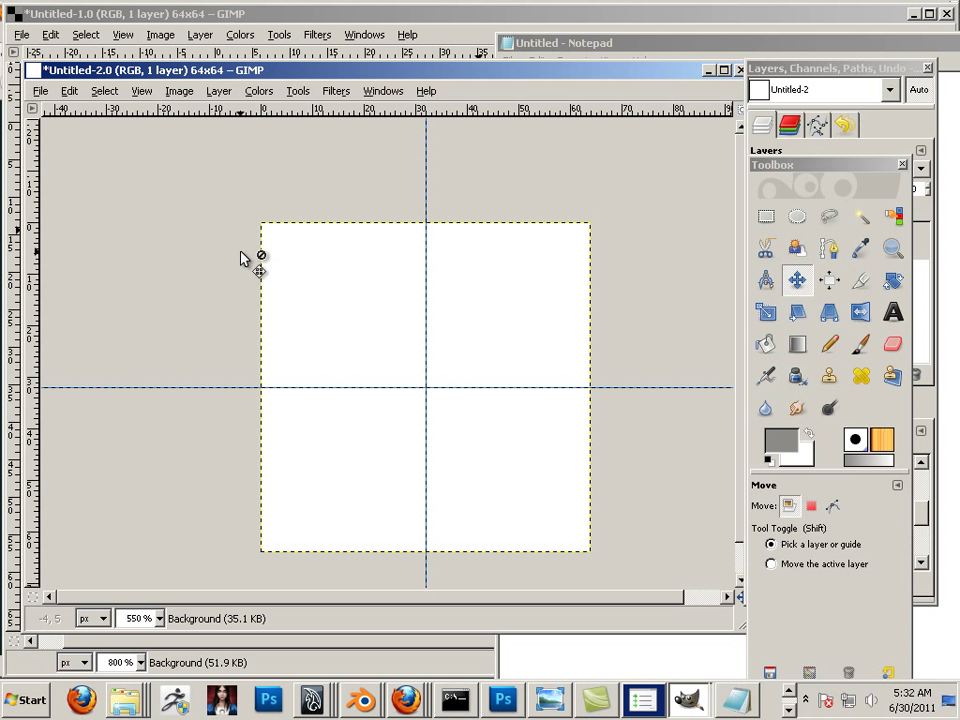
Step: Rectangle-select and bucket-fill the top-left and bottom-right quadrants with grey 8e8c88
left_click(767, 217)
left_click_drag(226, 160, 427, 388)
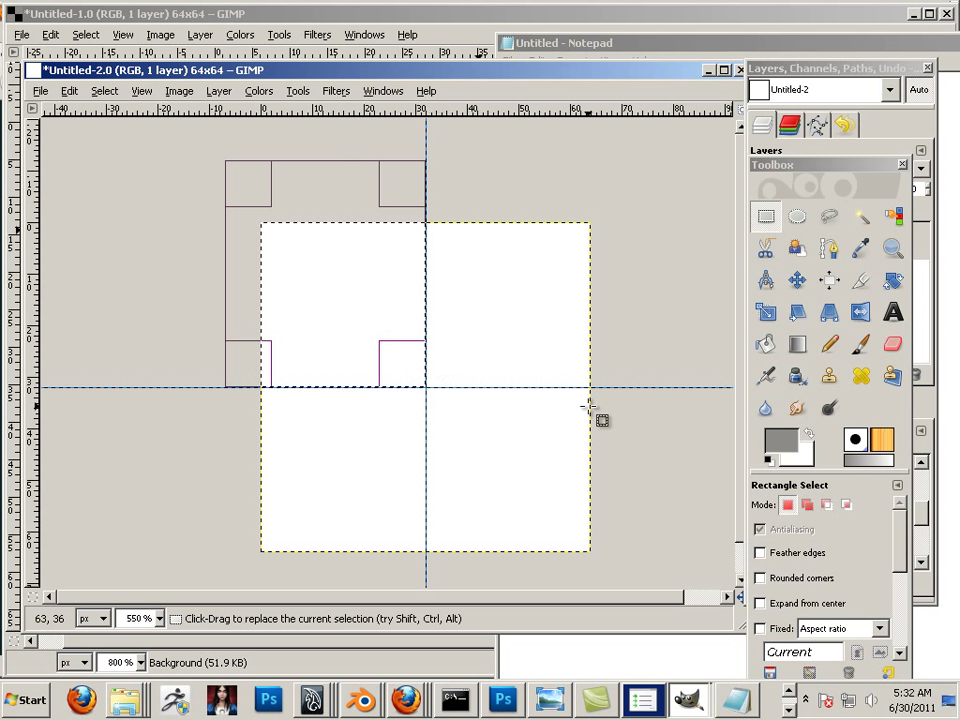
left_click(765, 343)
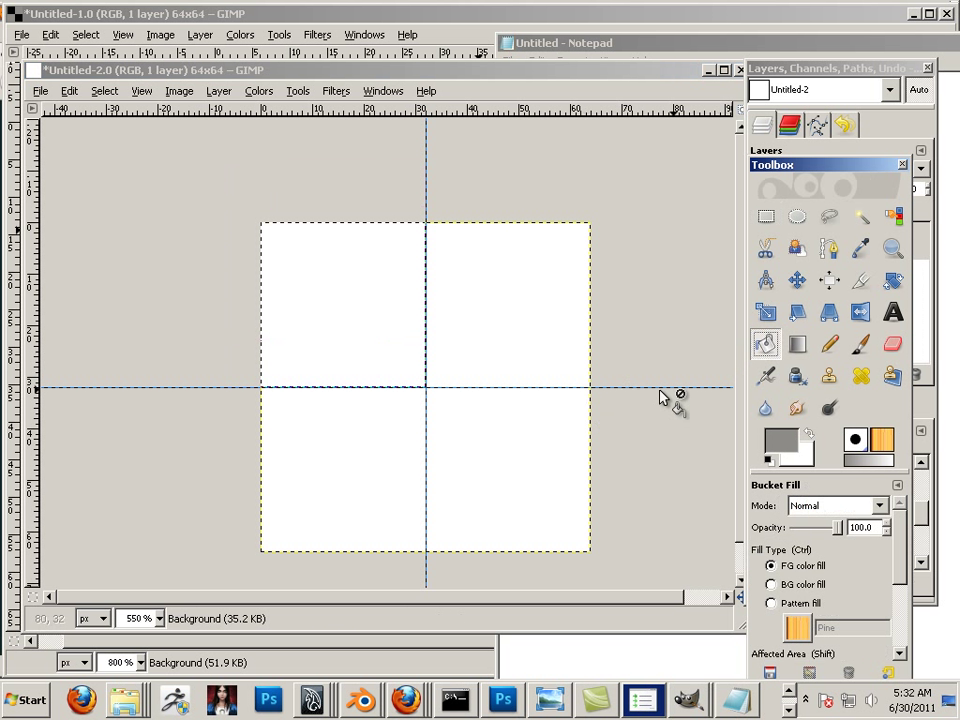
left_click(325, 268)
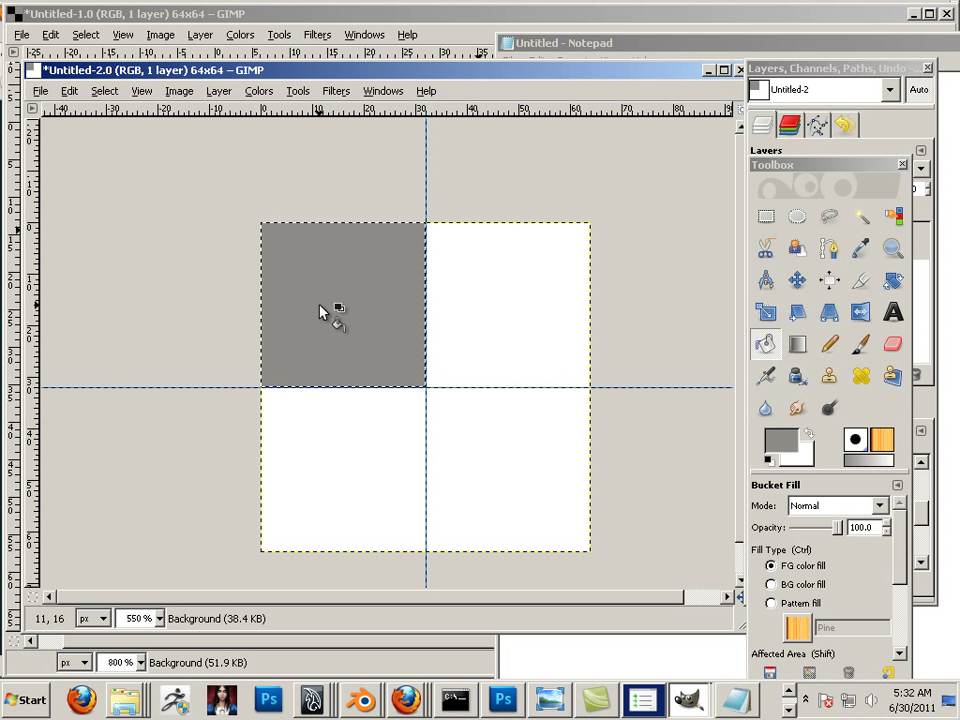
left_click(757, 252)
left_click(765, 215)
left_click_drag(632, 562, 427, 388)
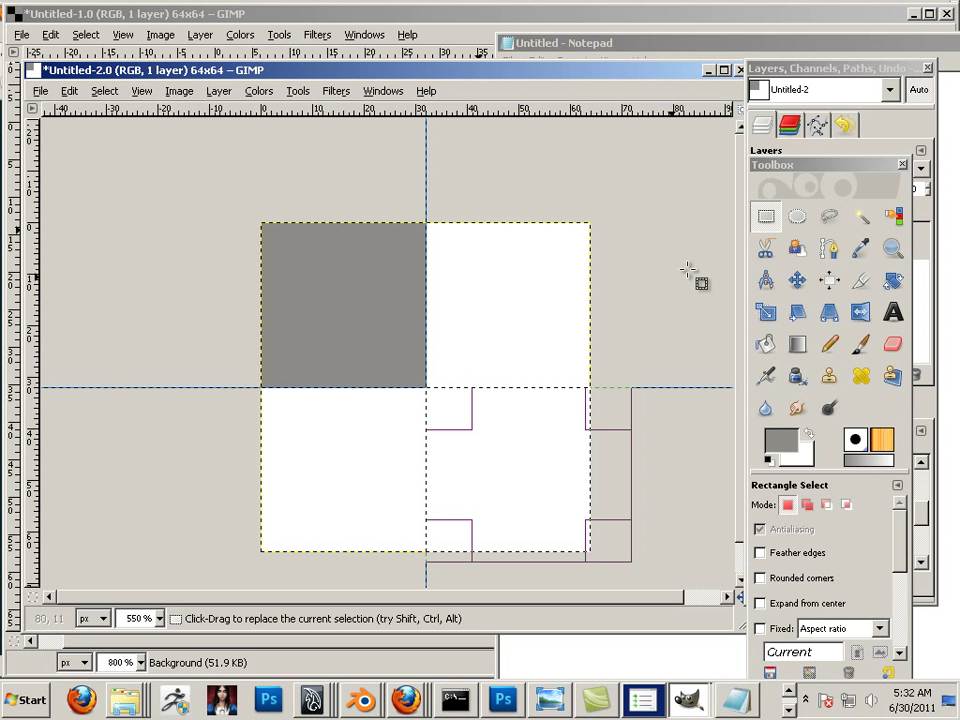
left_click(767, 344)
left_click(522, 447)
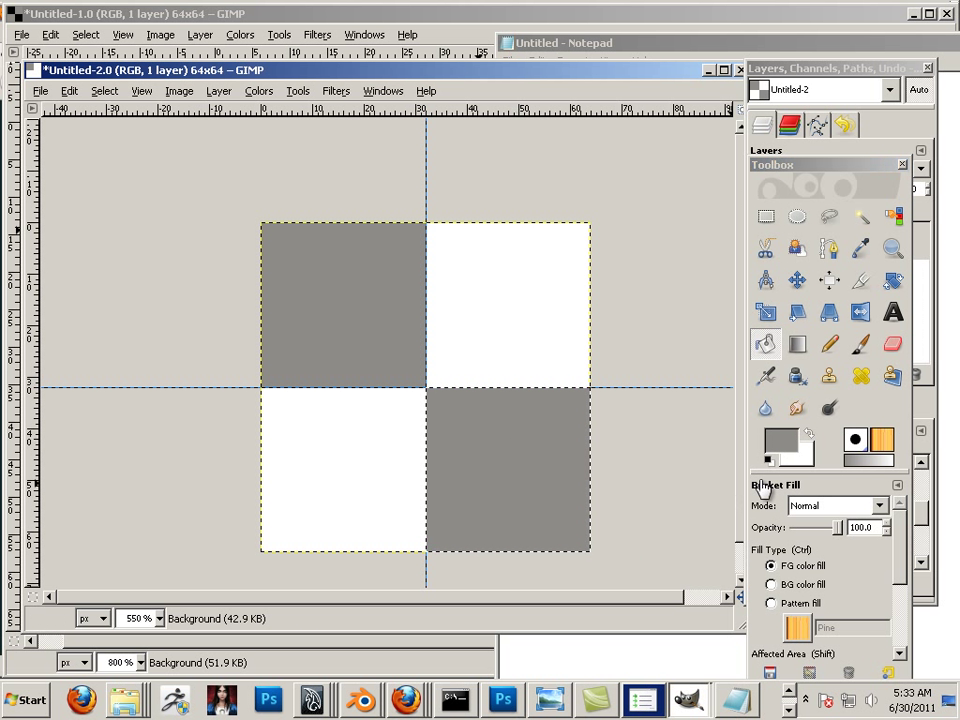
left_click(780, 440)
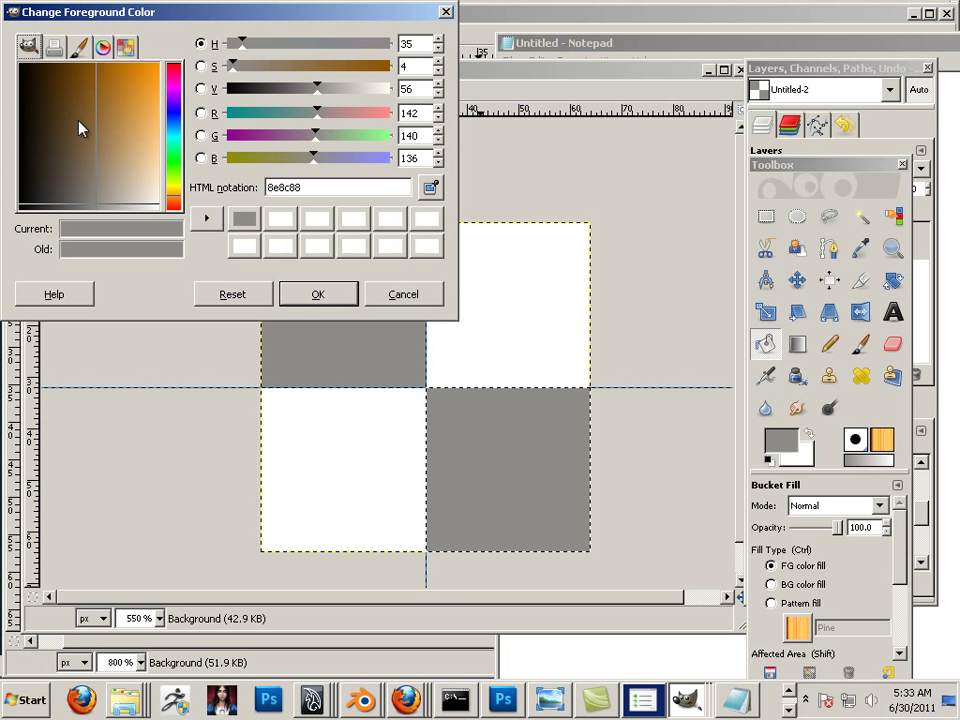
Step: Select the top-right quadrant and set the foreground colour to black (000000)
left_click(317, 294)
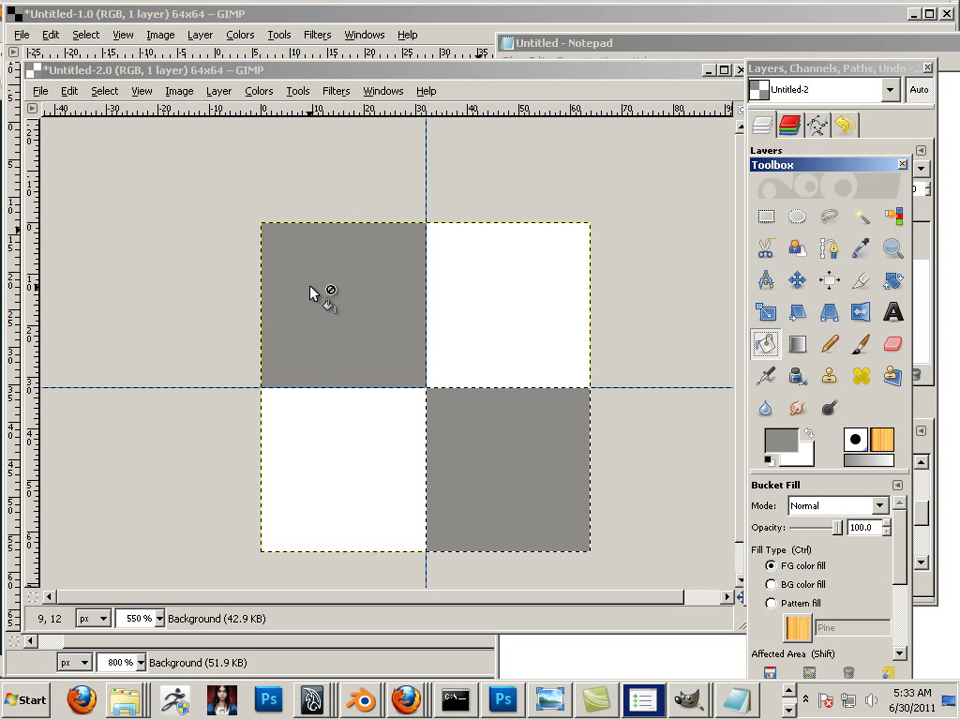
left_click(767, 222)
left_click_drag(652, 197, 430, 386)
left_click(781, 440)
left_click(97, 140)
left_click_drag(97, 140, 9, 225)
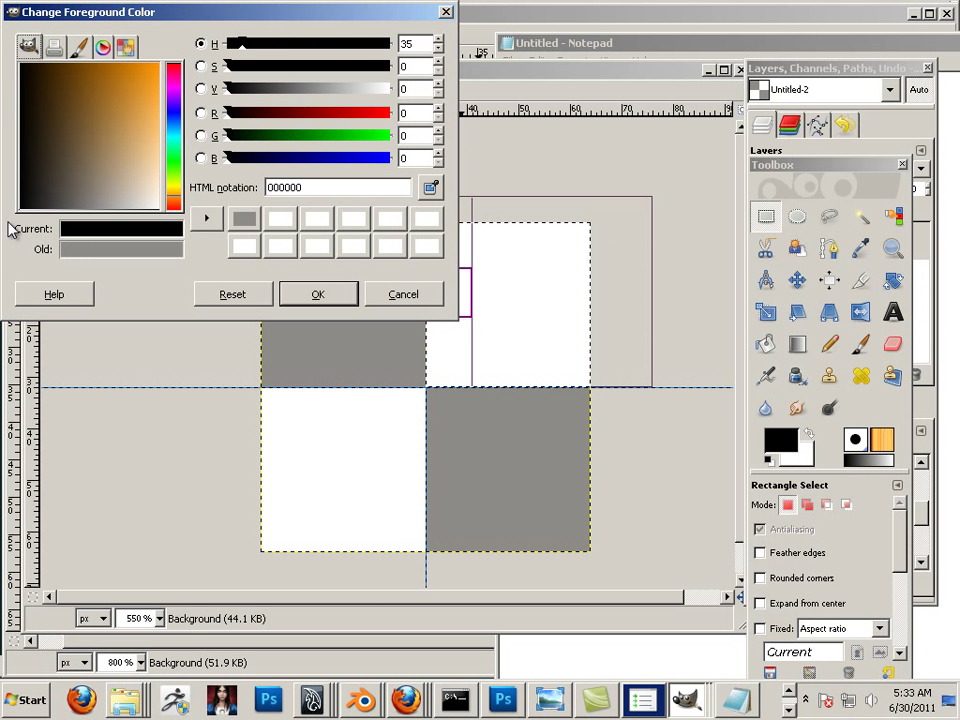
left_click(313, 296)
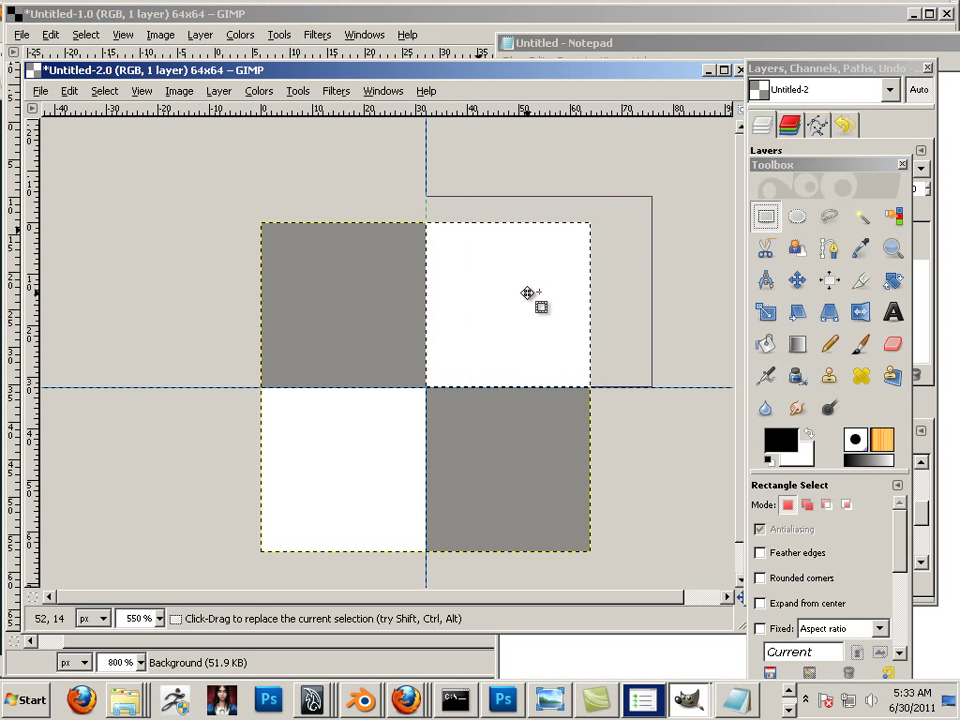
Step: Bucket-fill the top-right and bottom-left quadrants with black
left_click(765, 343)
left_click(455, 290)
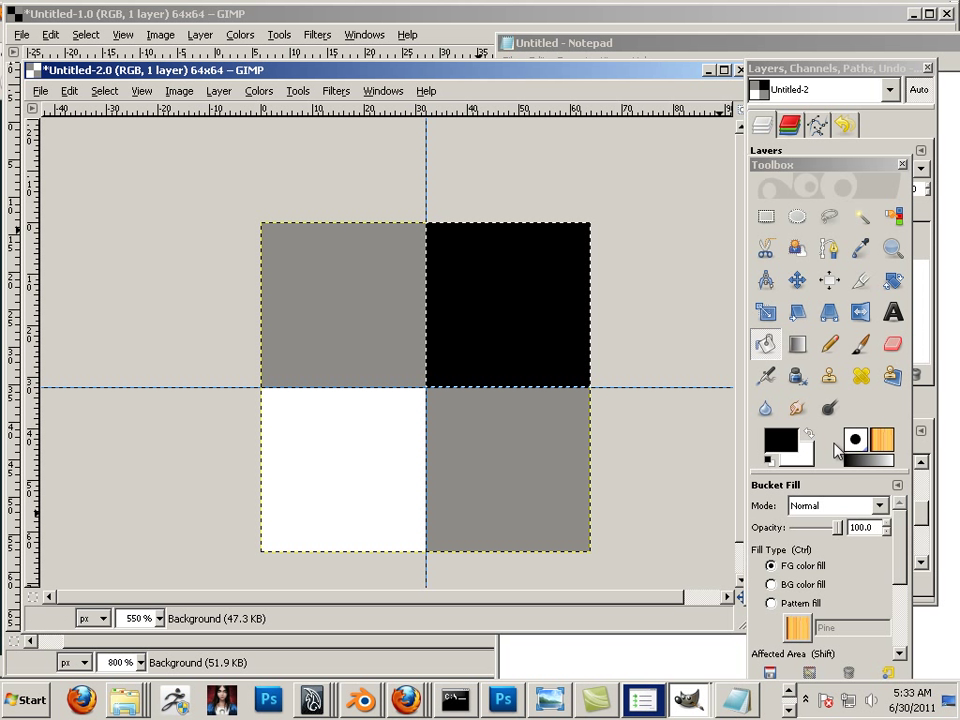
left_click(765, 216)
left_click_drag(178, 557, 428, 387)
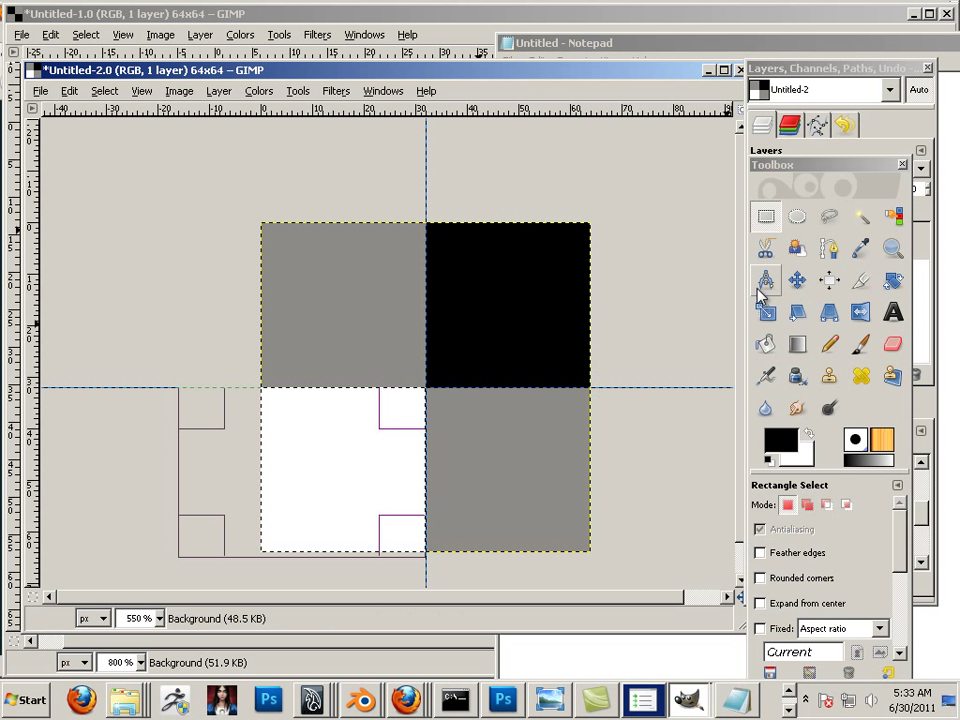
left_click(765, 343)
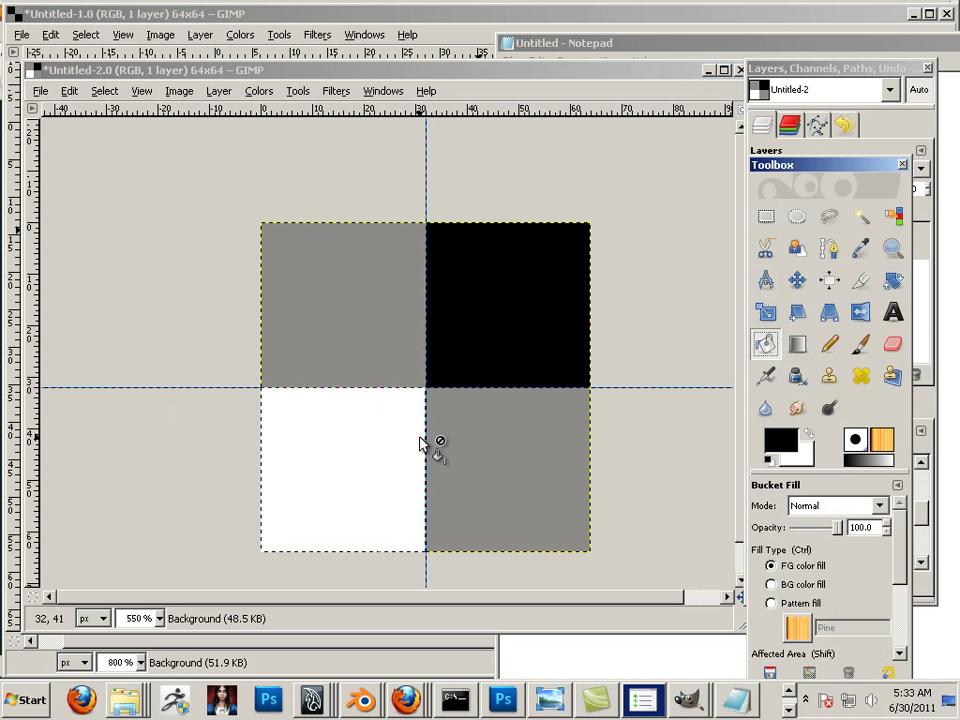
left_click(330, 435)
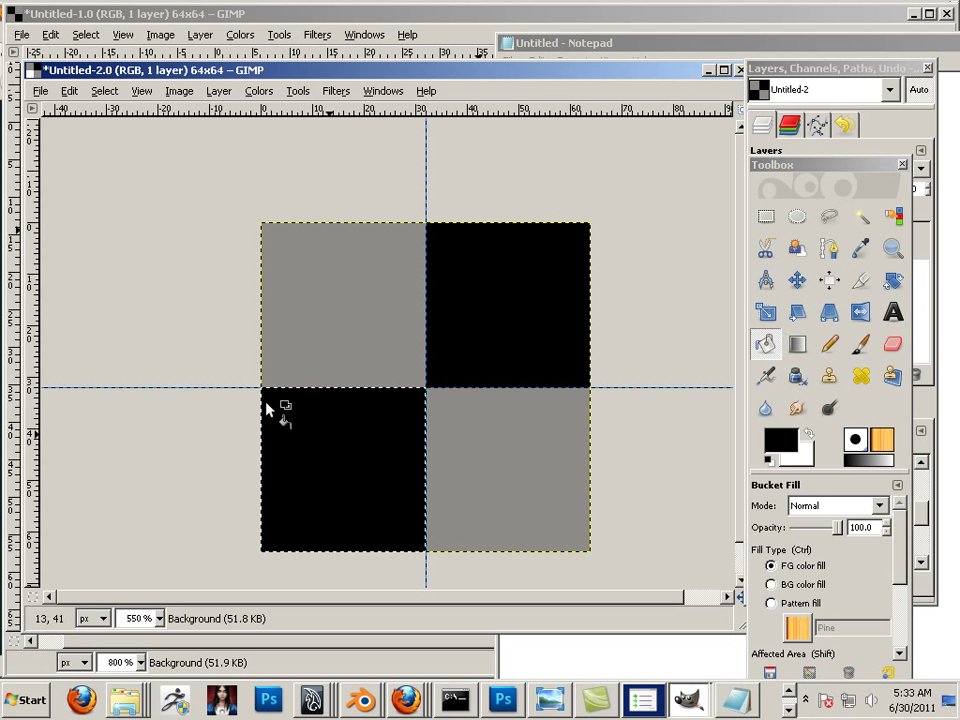
left_click(766, 216)
Step: Select the whole checker image, copy it, and paste it as a new pattern
left_click_drag(173, 155, 660, 578)
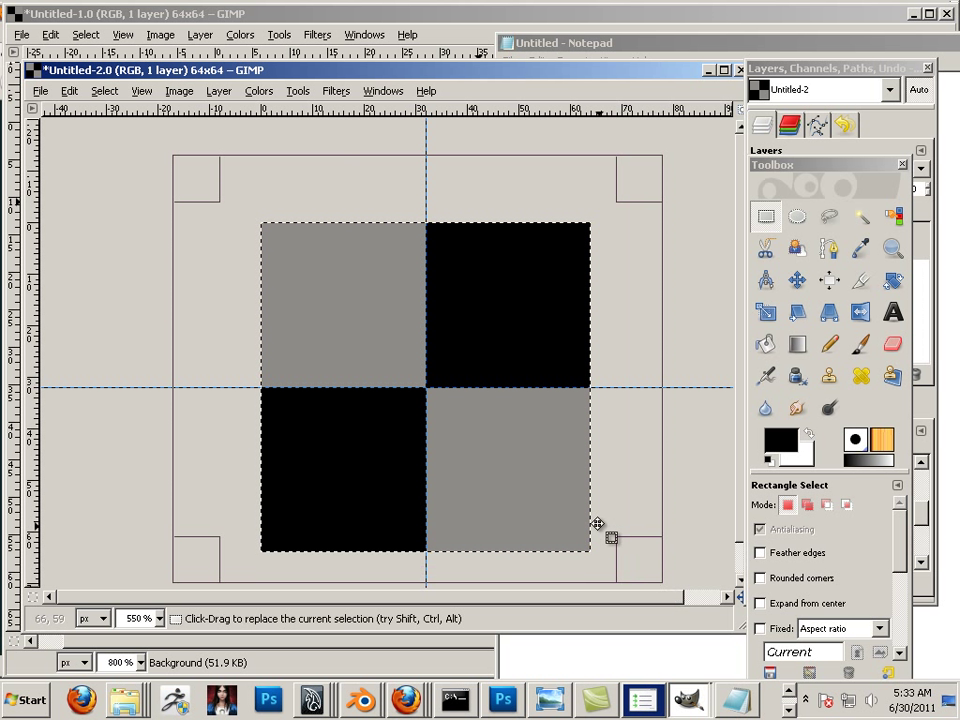
left_click(68, 92)
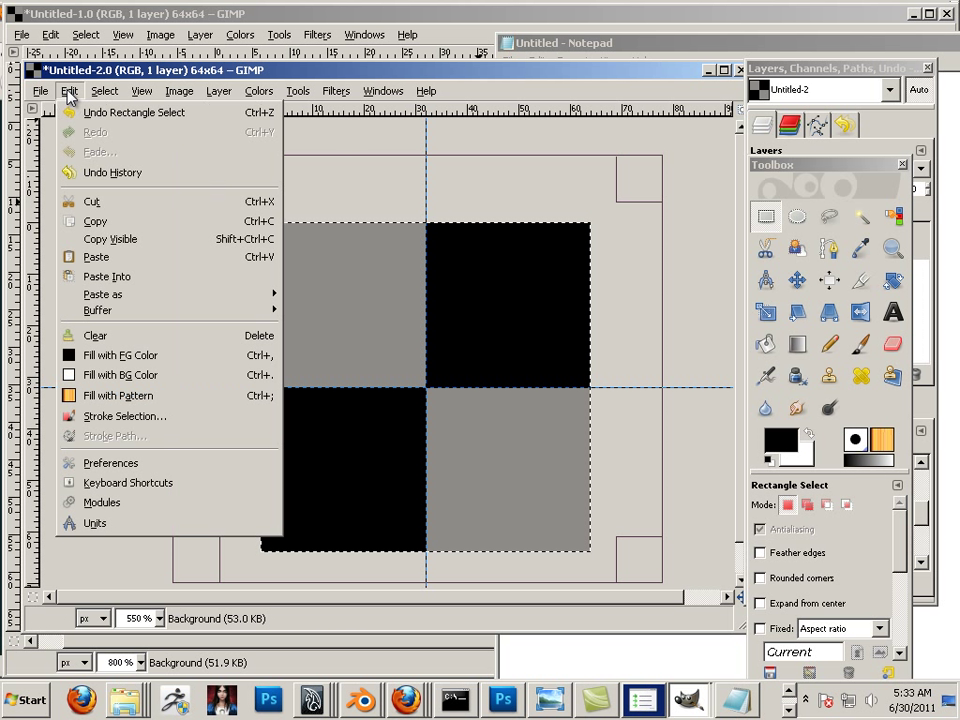
left_click(92, 222)
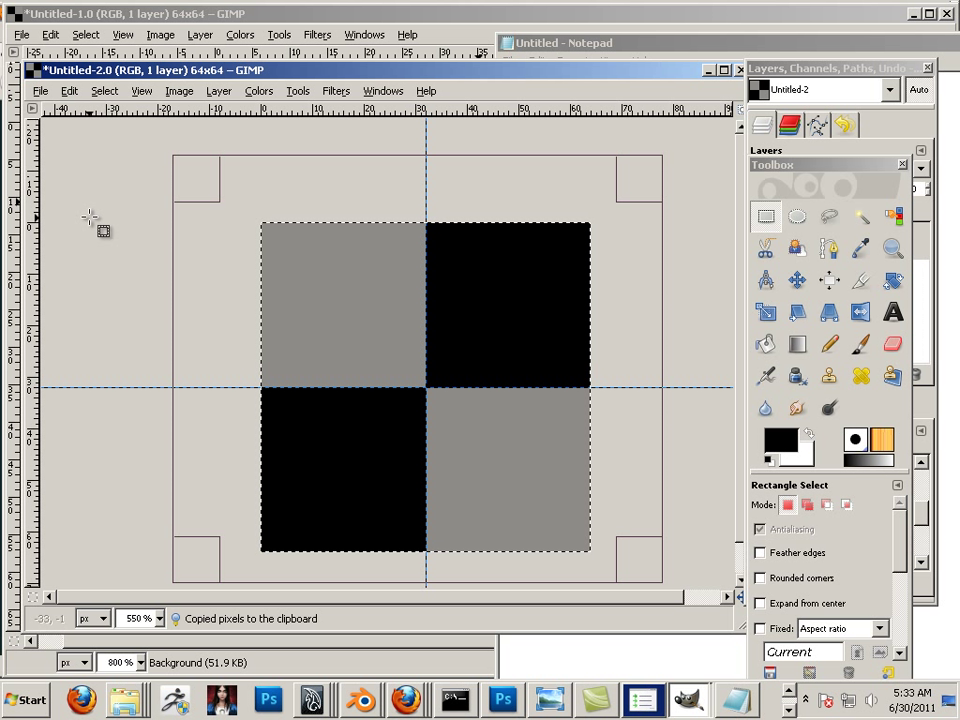
left_click(68, 92)
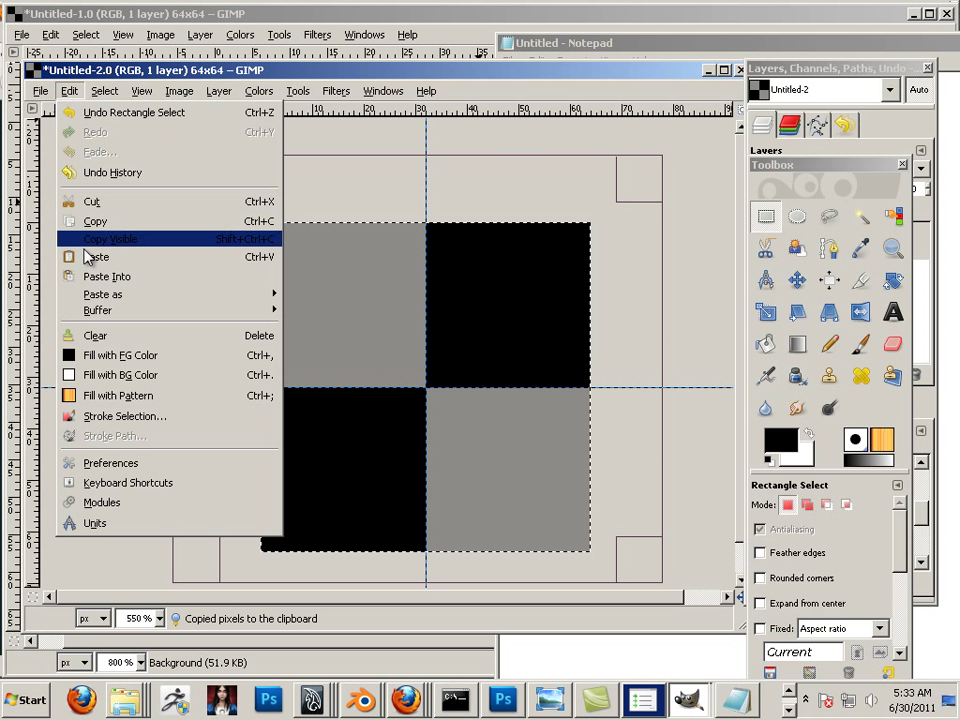
mouse_move(108, 299)
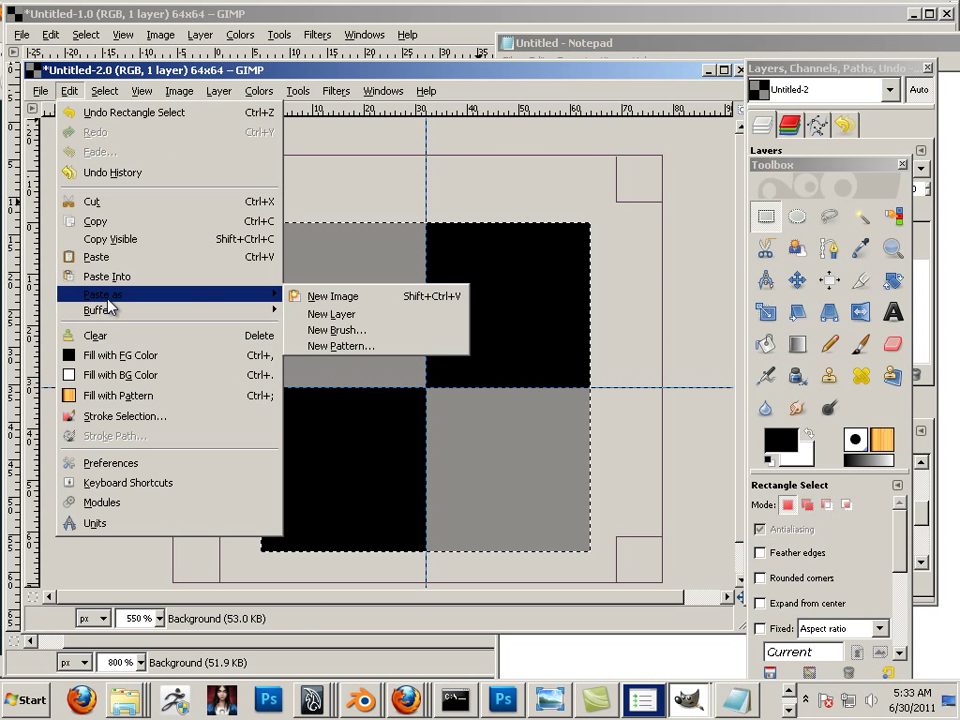
left_click(352, 348)
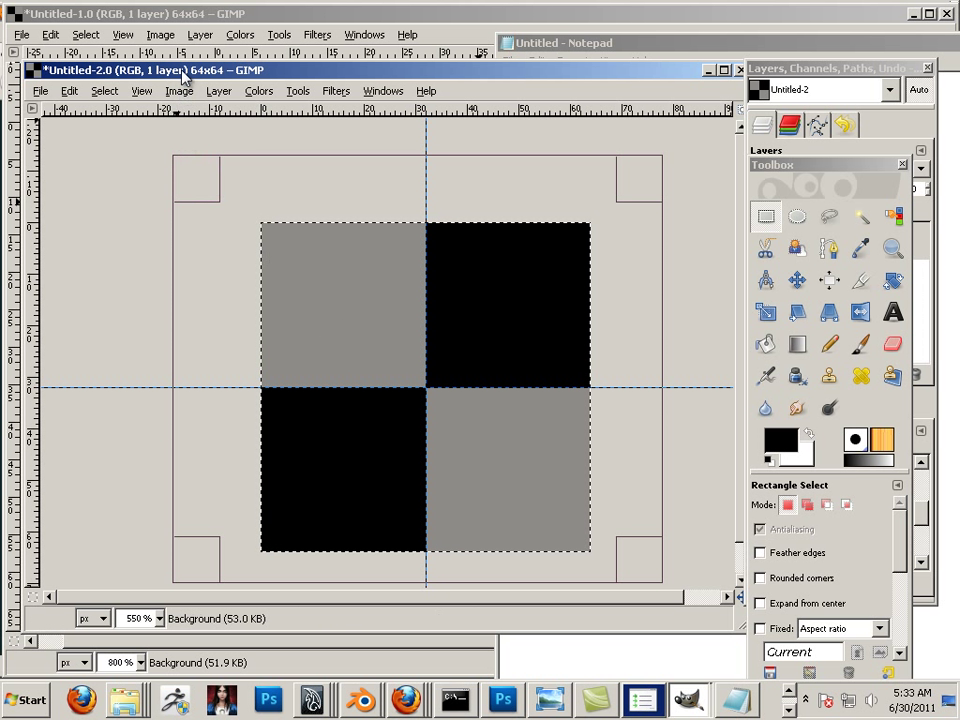
Step: Dismiss the compatibility warning and move the image windows aside to reveal the New Pattern dialog
mouse_move(180, 62)
left_mouse_down()
mouse_move(259, 147)
mouse_move(306, 332)
mouse_move(189, 92)
mouse_move(180, 52)
left_mouse_up()
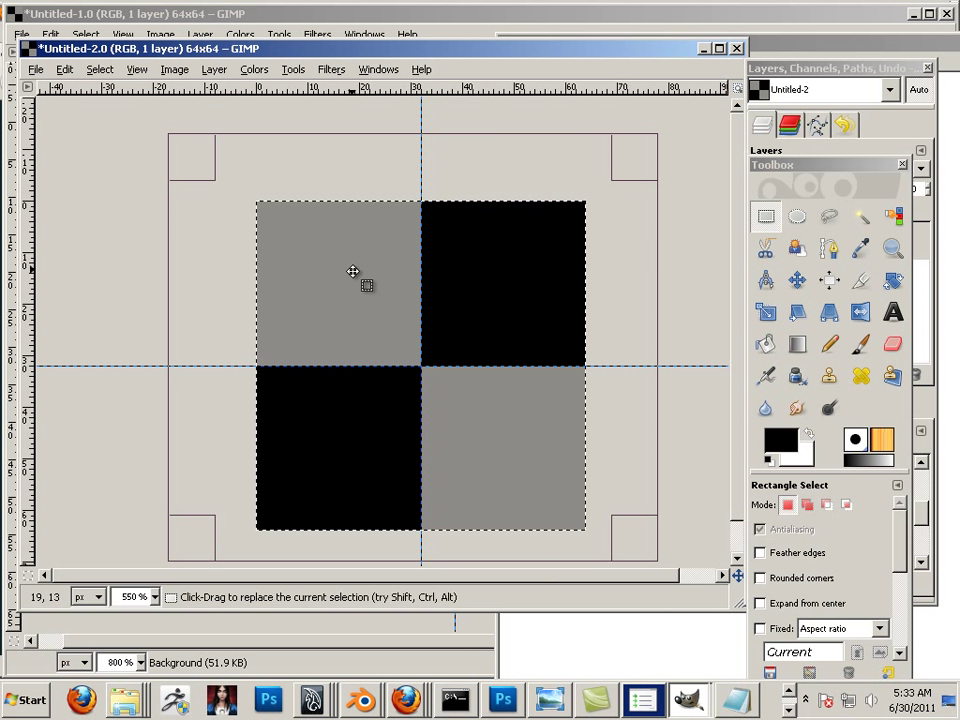
left_click(645, 701)
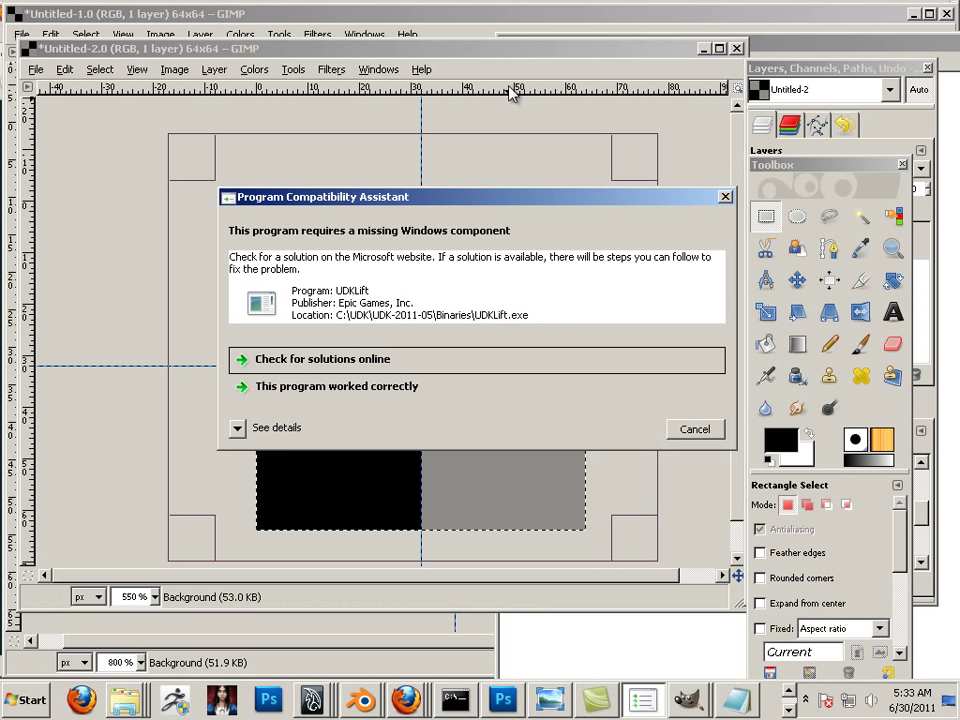
left_click(725, 196)
left_click_drag(484, 50, 484, 315)
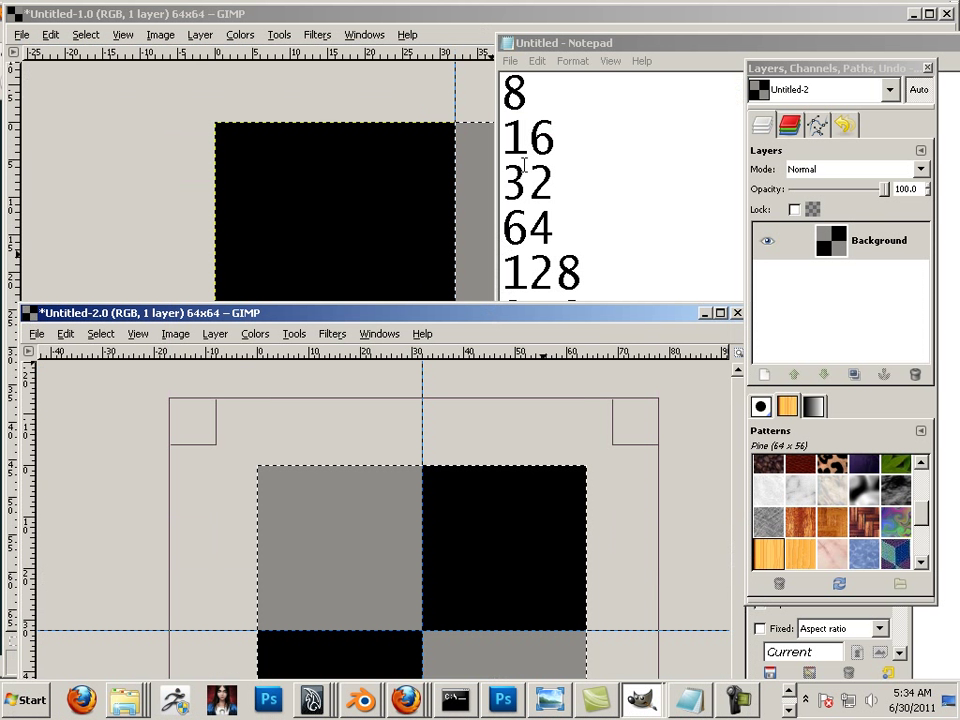
left_click_drag(392, 17, 614, 253)
Step: Name the copied checker pattern 'UV' and confirm the New Pattern dialog
left_click(257, 111)
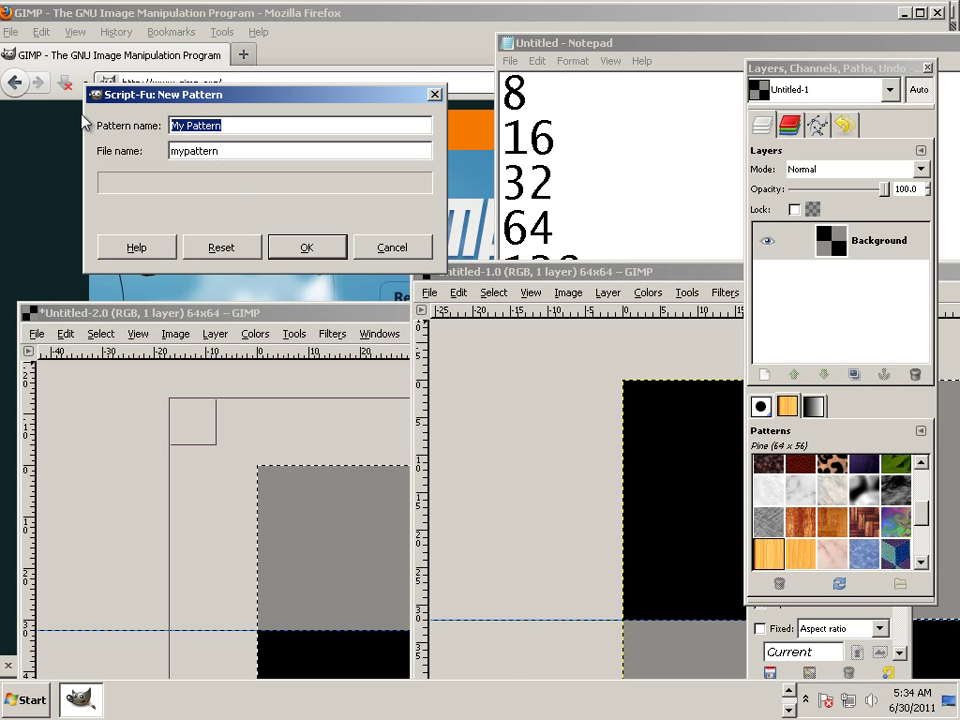
type("UV")
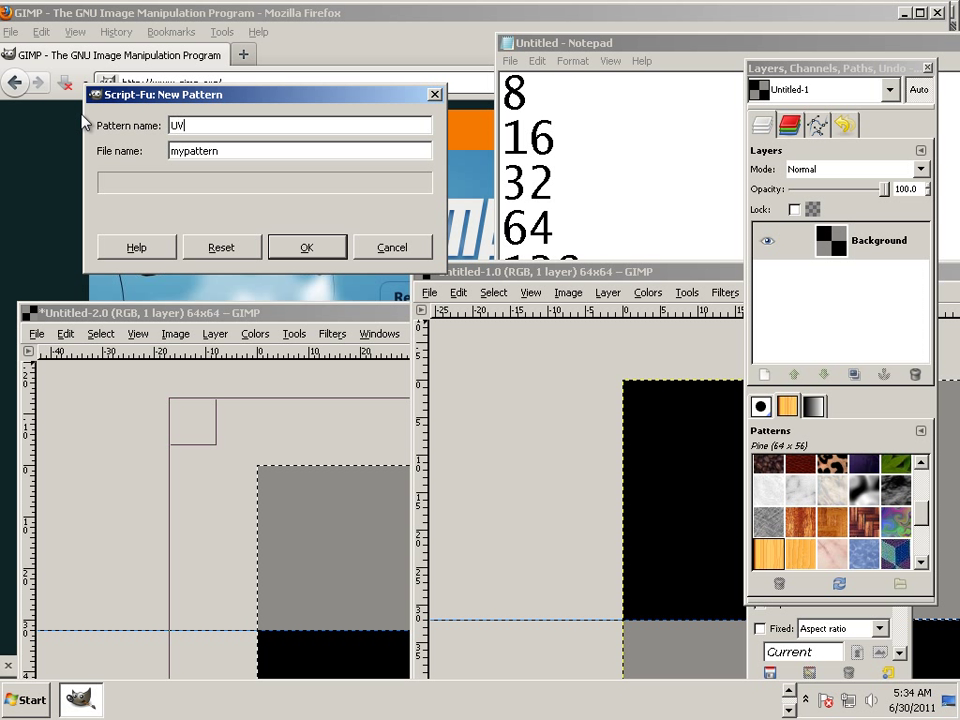
left_click(298, 250)
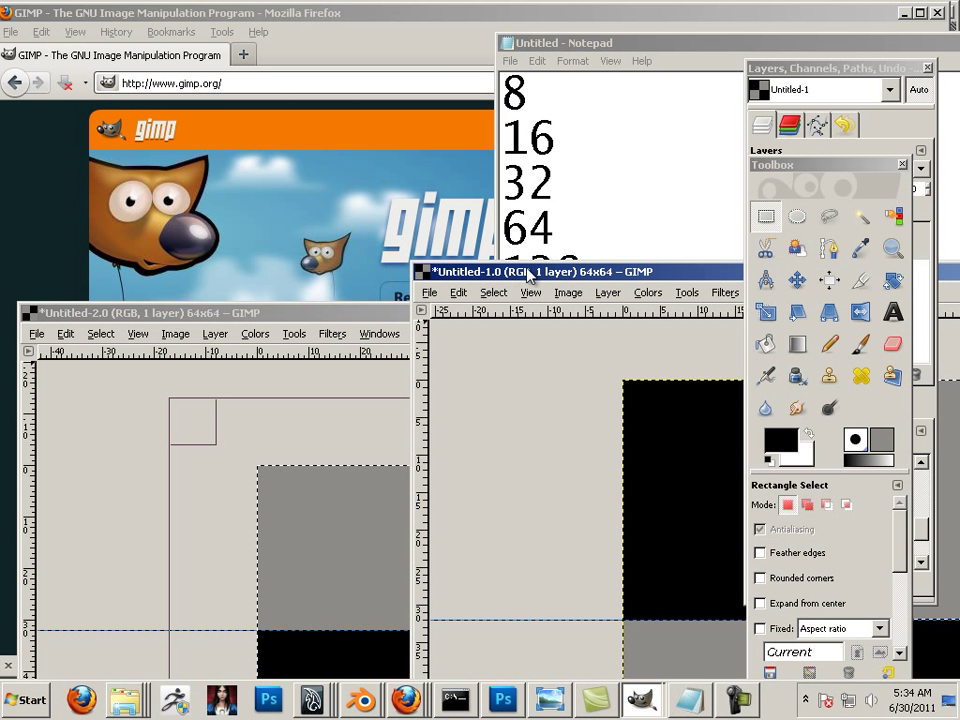
left_click_drag(544, 273, 140, 11)
Step: Pick 1024 from the Notepad list of power-of-two sizes, then return to GIMP
key("alt+Tab")
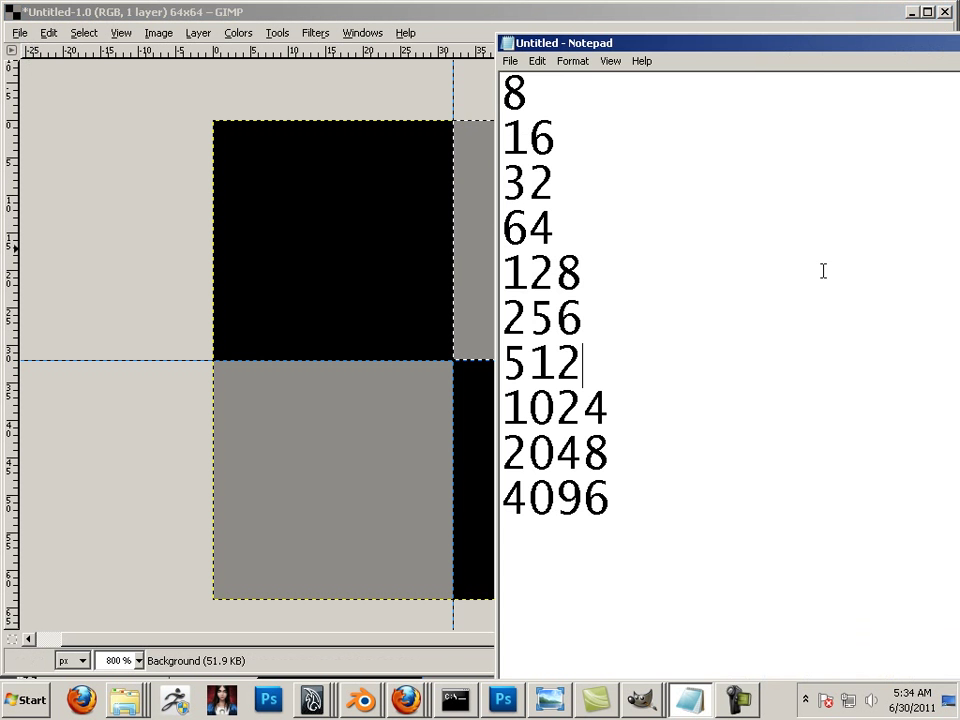
left_click_drag(563, 226, 500, 228)
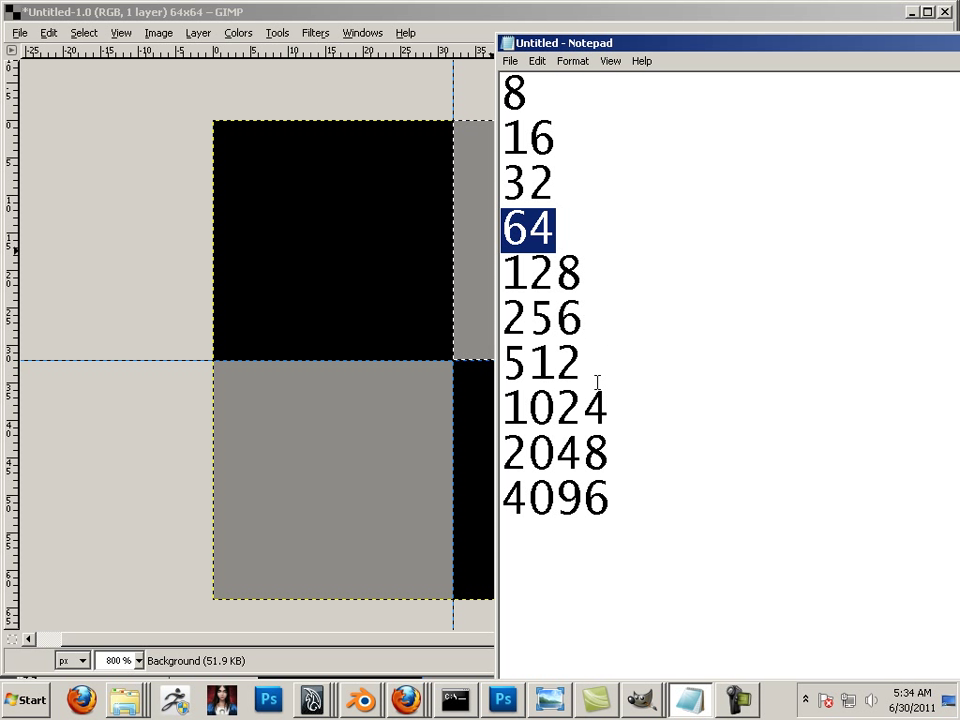
left_click_drag(608, 401, 489, 396)
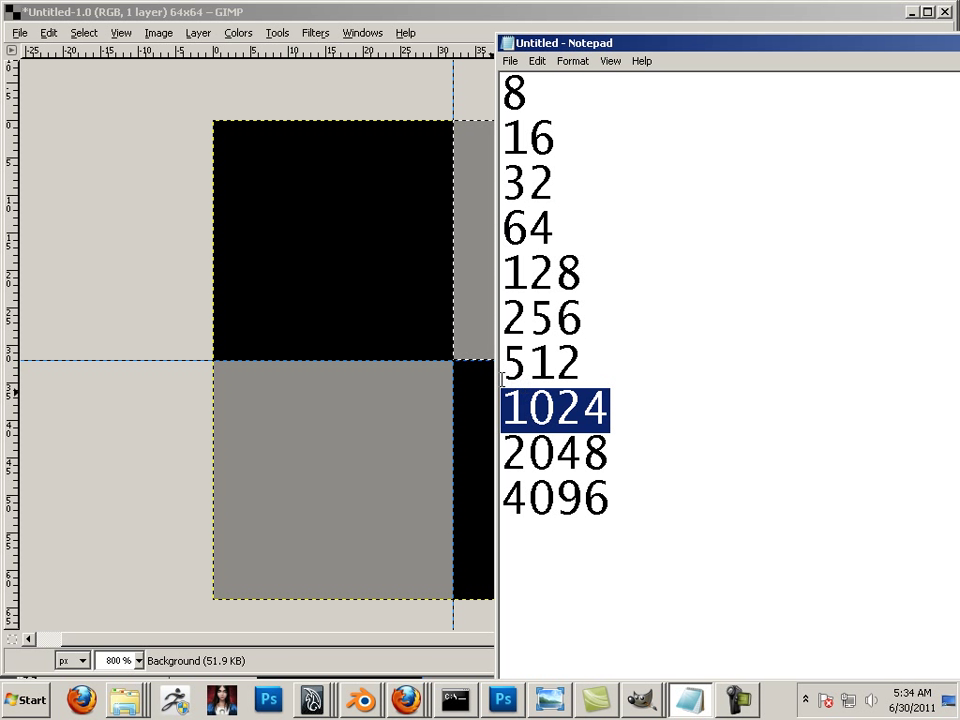
left_click(25, 65)
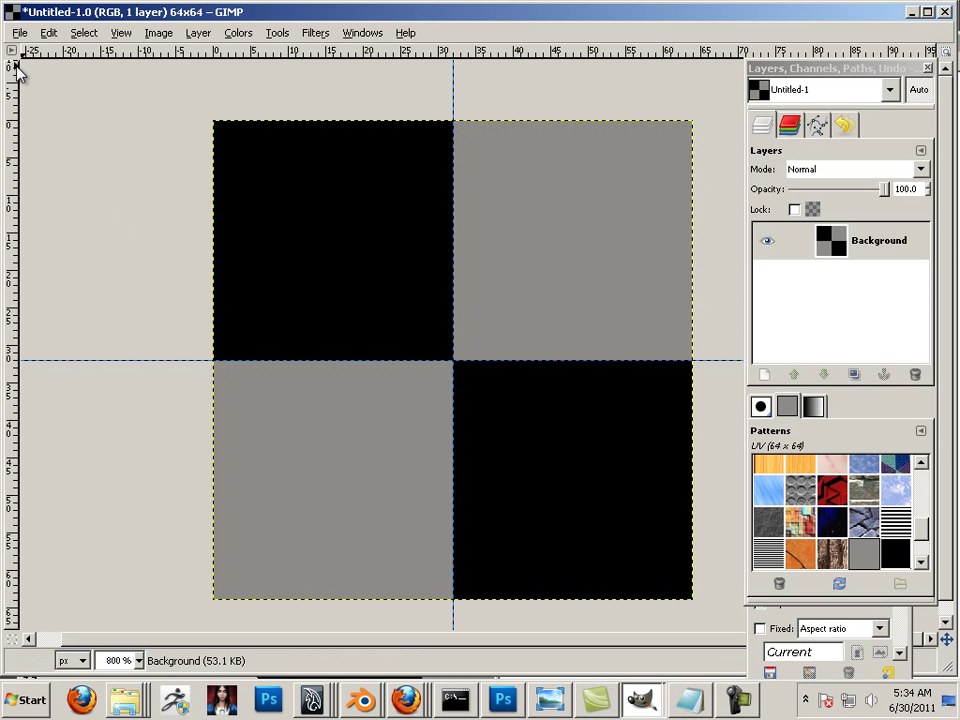
left_click(19, 33)
Step: Create a new blank image 1024 pixels wide and 1024 pixels high
left_click(29, 57)
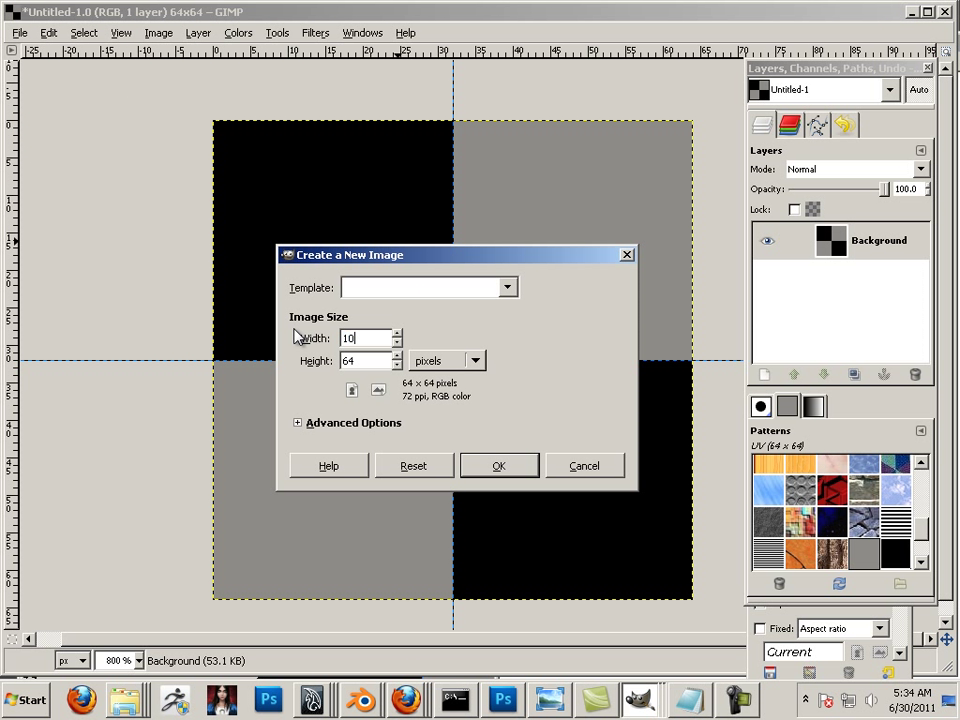
key("Tab")
type("1024")
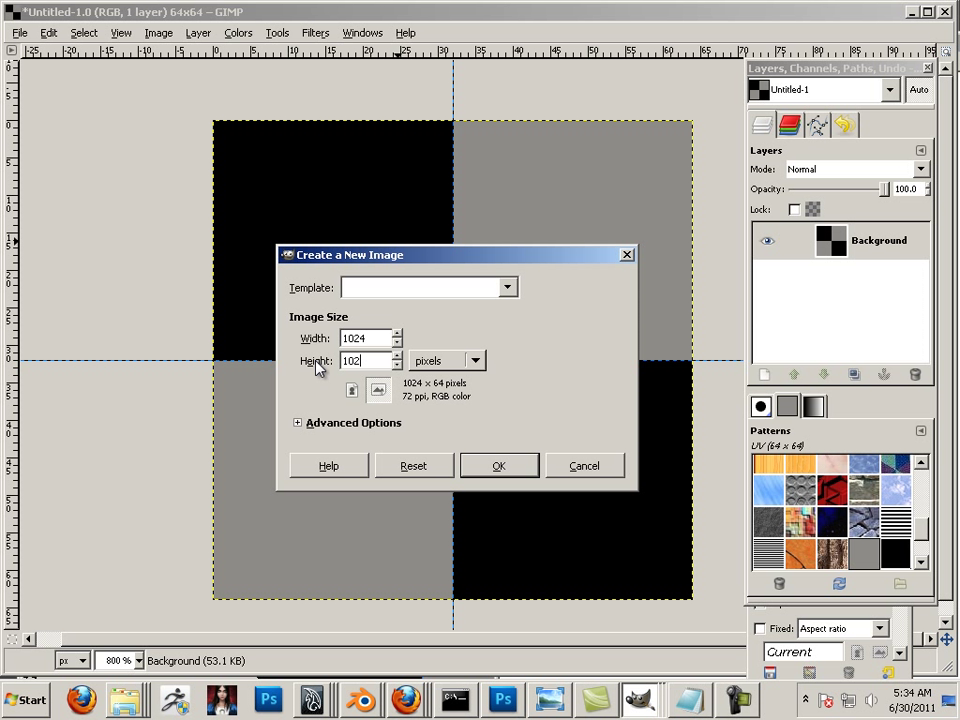
left_click(501, 466)
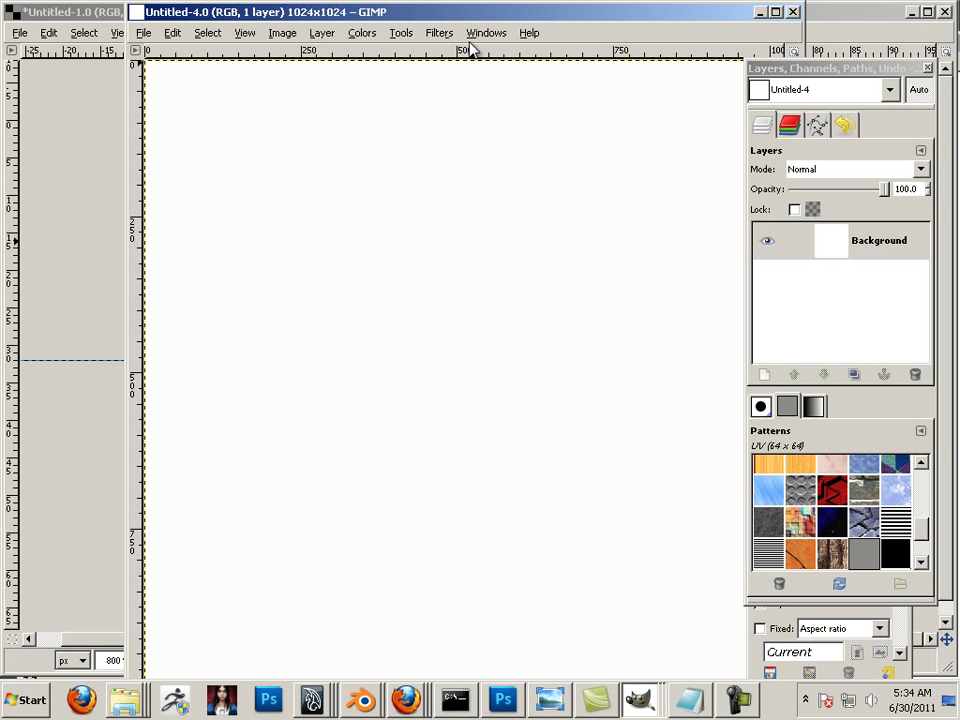
Step: Bucket-fill the Untitled-4 canvas with the UV pattern, using pattern fill instead of colour
left_click_drag(446, 21, 384, 24)
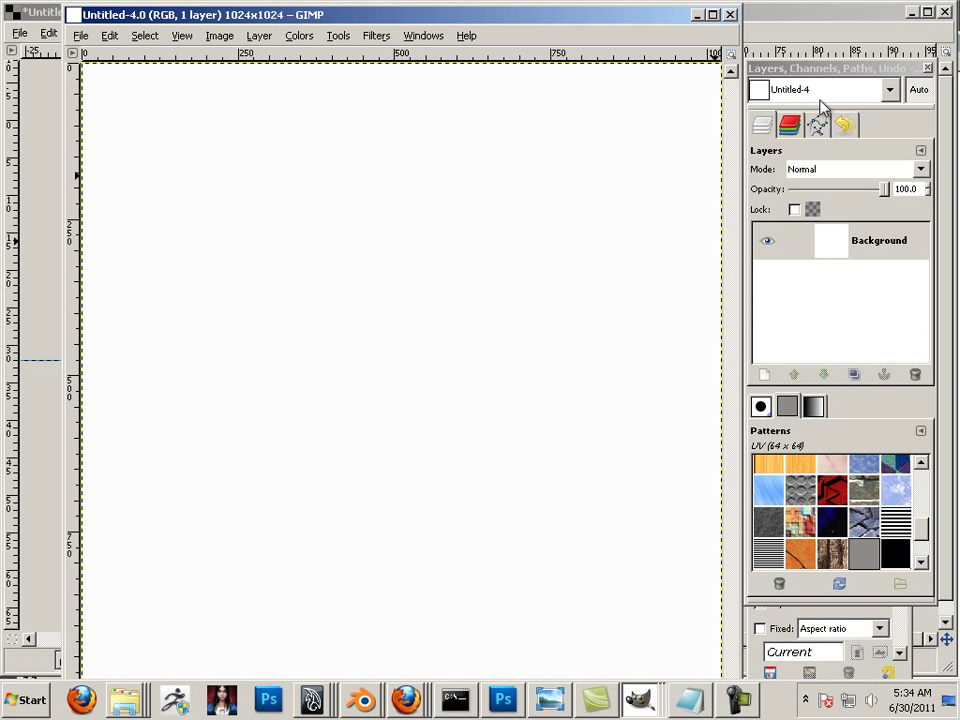
left_click_drag(646, 15, 619, 72)
left_click(785, 620)
left_click_drag(836, 164, 827, 146)
left_click(757, 330)
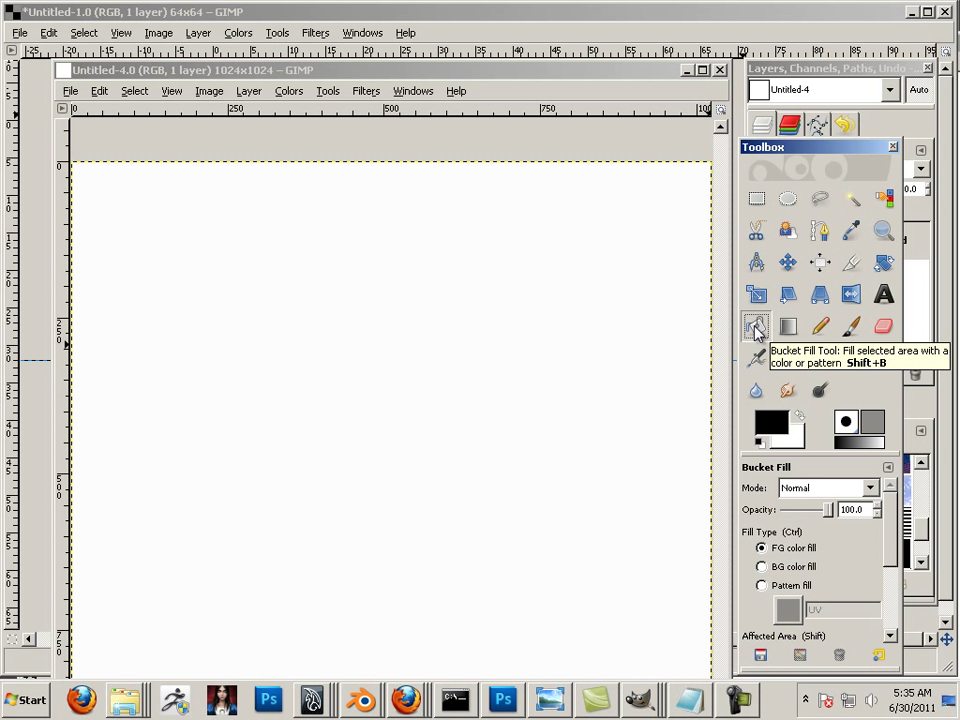
left_click(762, 586)
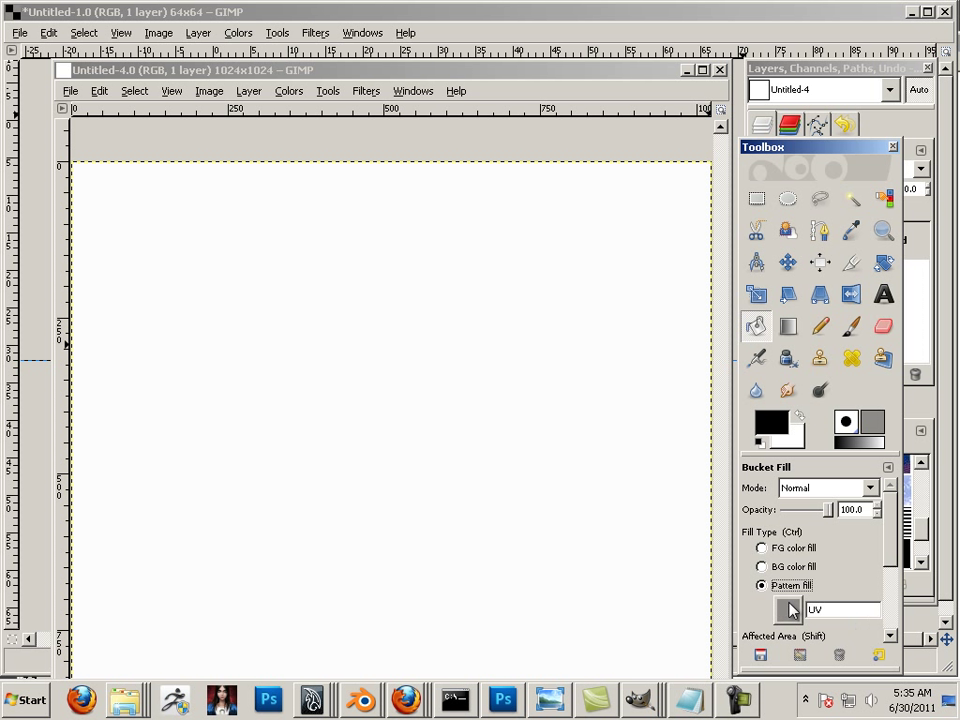
left_click_drag(476, 70, 461, 12)
left_click(336, 366)
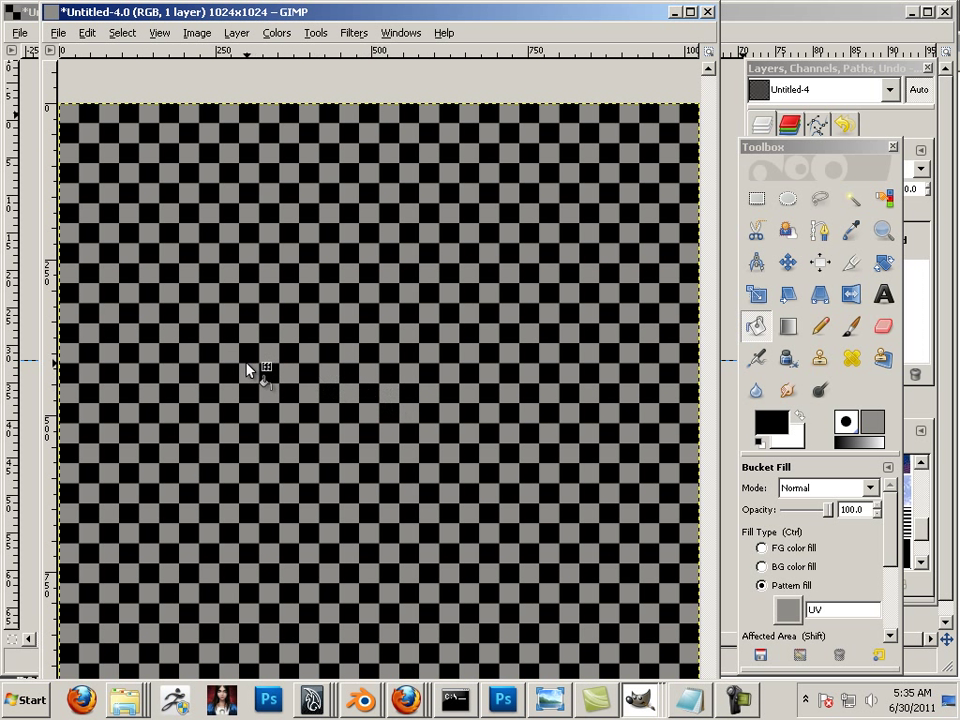
Step: Open Save As and navigate to the My Series folder on the network share
left_click(58, 34)
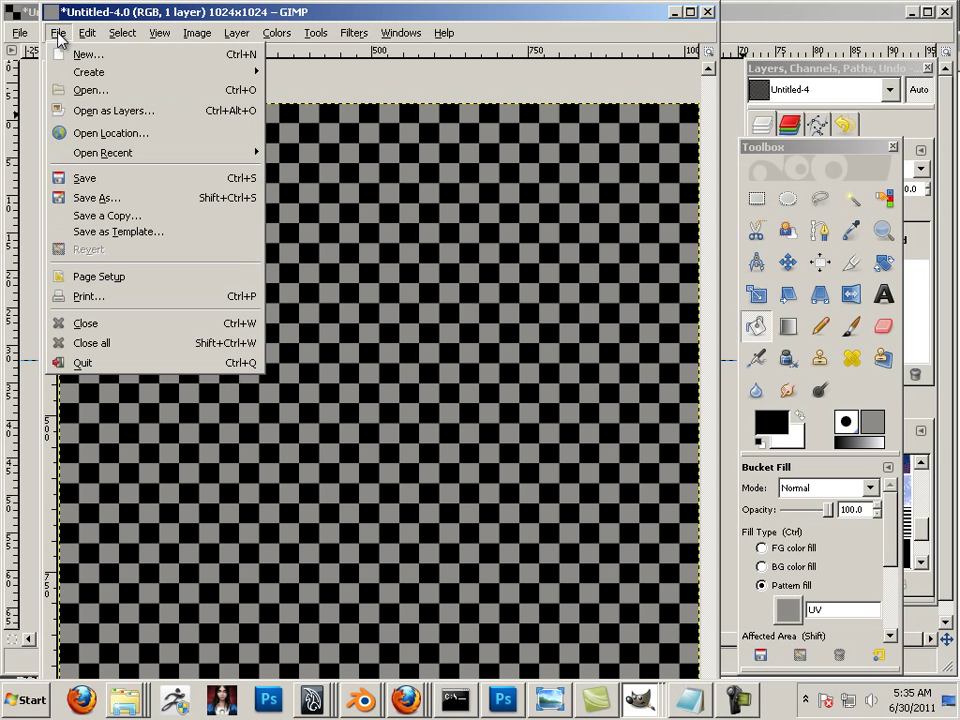
left_click(105, 199)
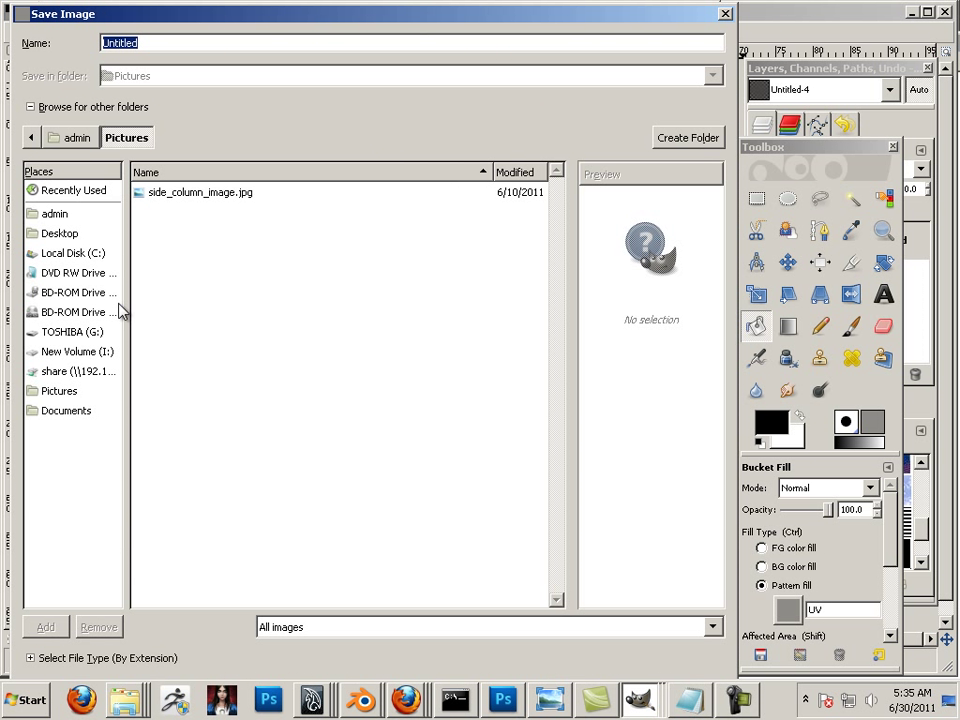
left_click(71, 372)
left_click(160, 428)
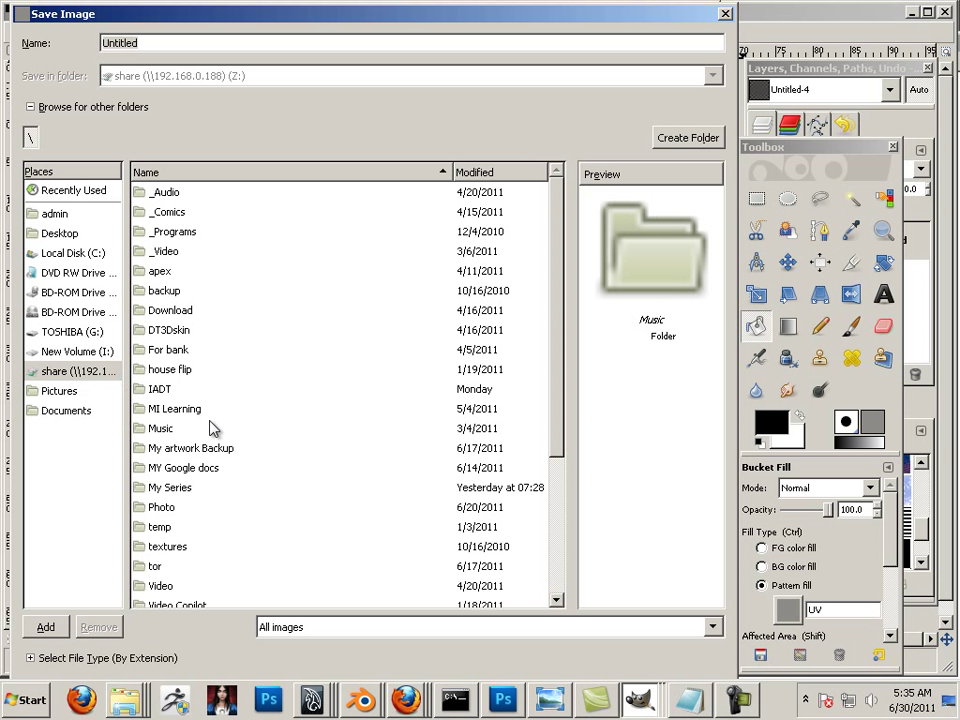
double_click(163, 488)
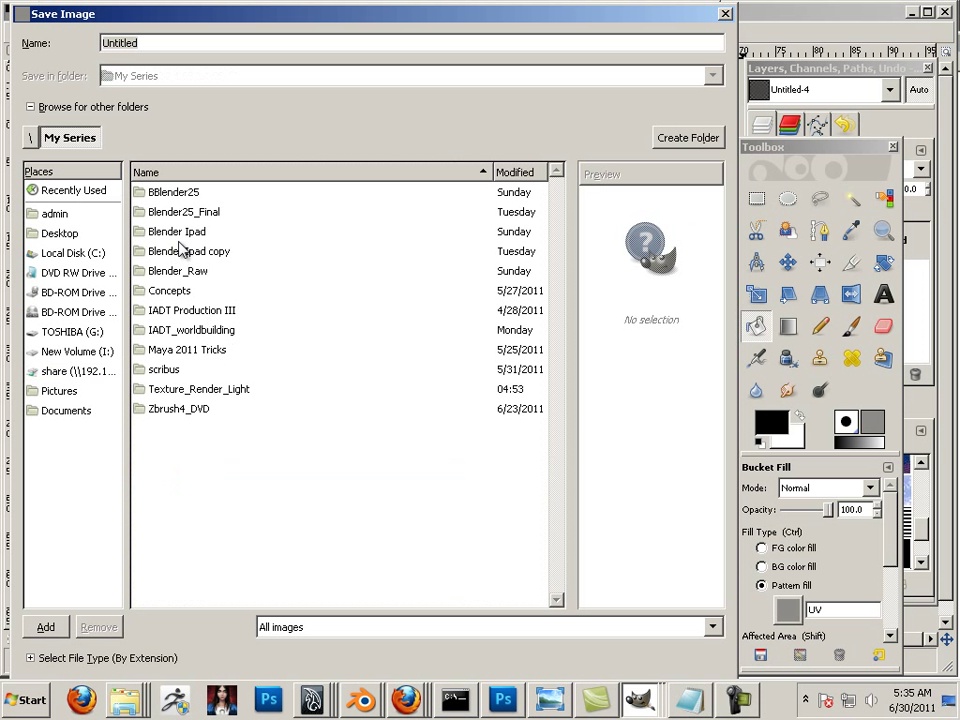
Step: Bookmark the My Series folder and start a new folder inside it
right_click(164, 466)
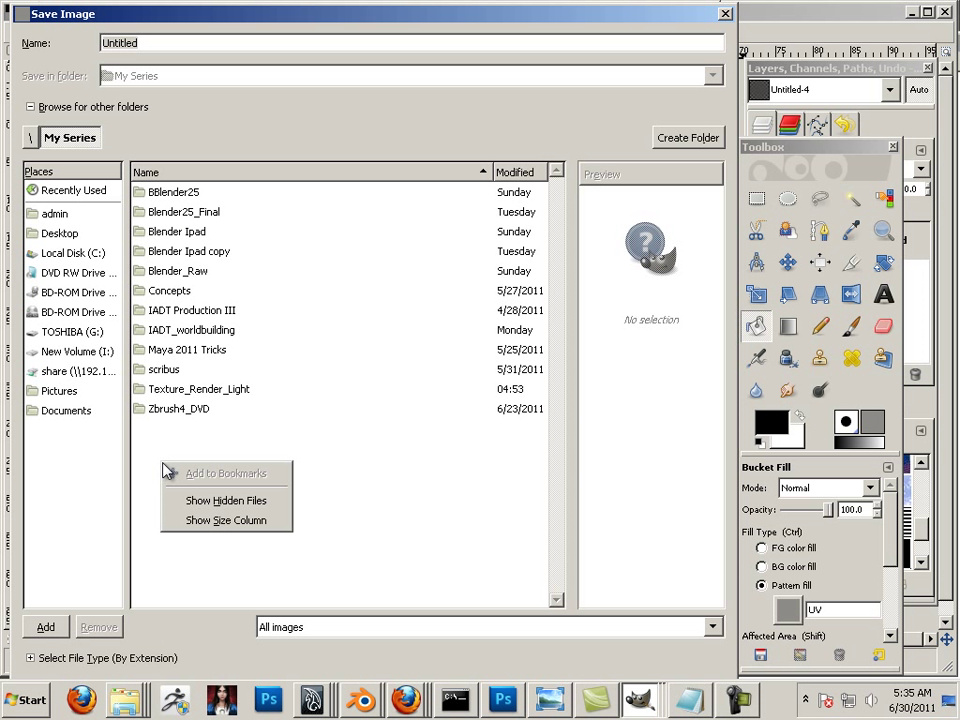
left_click(46, 628)
left_click(46, 628)
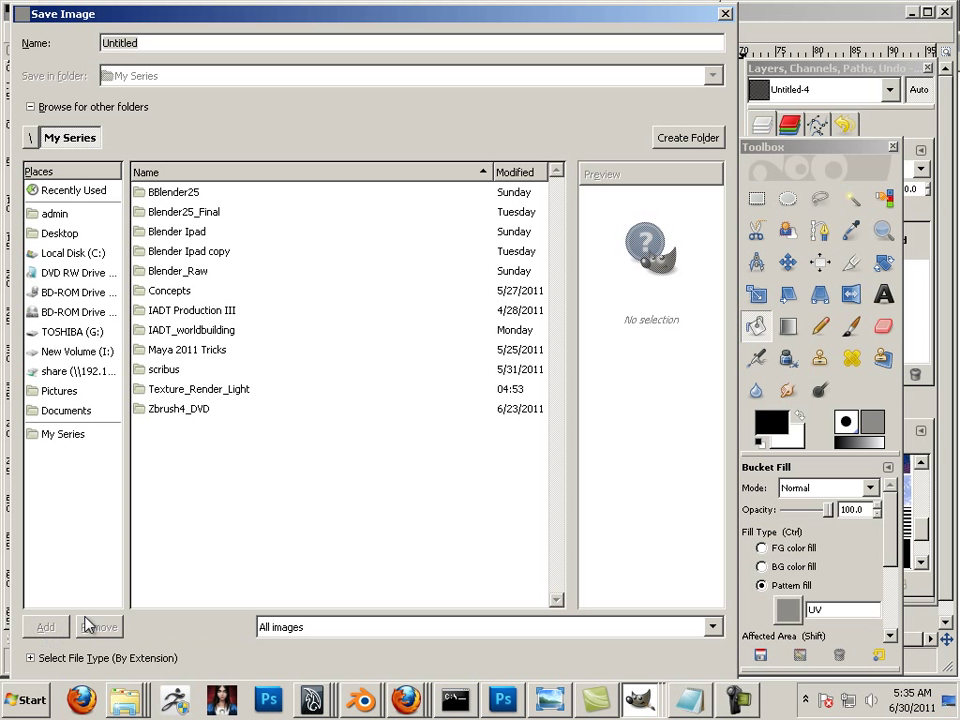
left_click(70, 437)
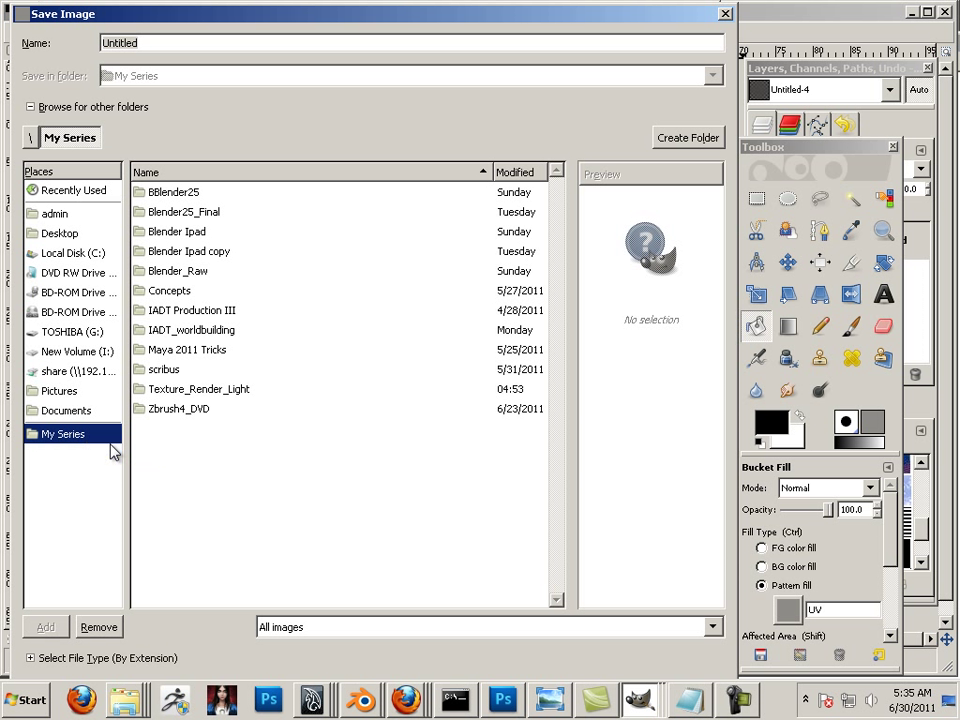
left_click(690, 137)
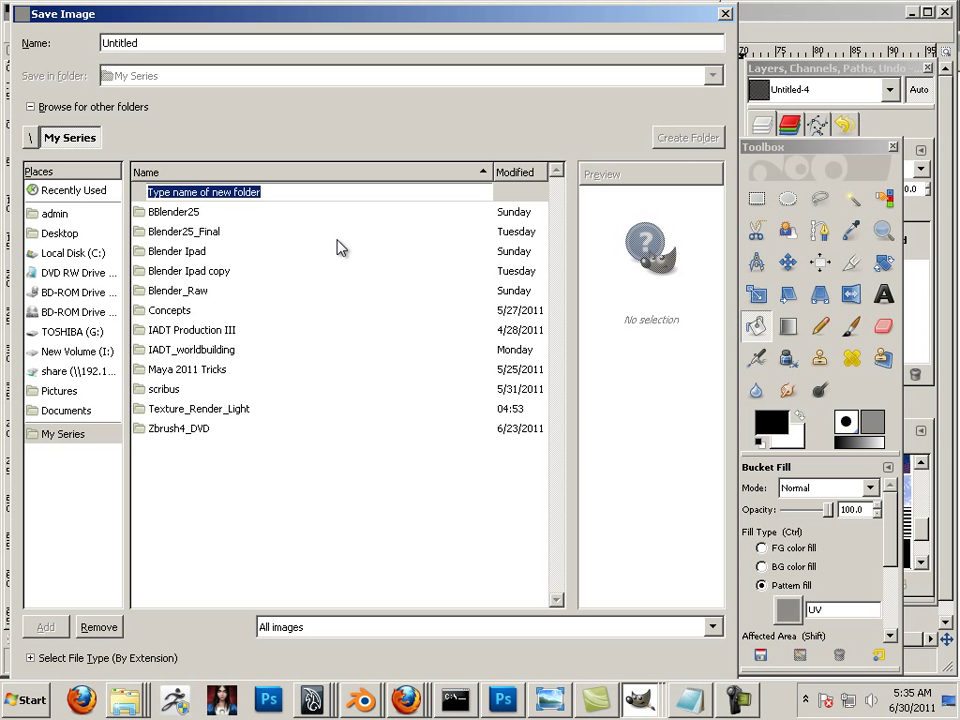
Step: Create the 'Texture WIP series' folder and a Unit1 subfolder inside it
type("Texture WIP series")
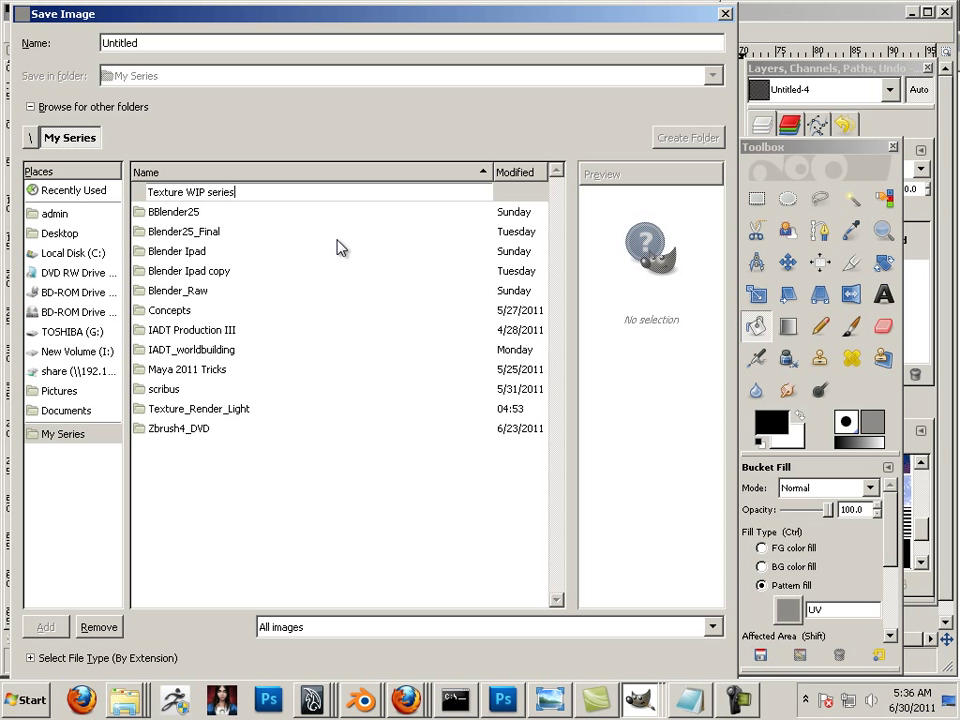
key("Return")
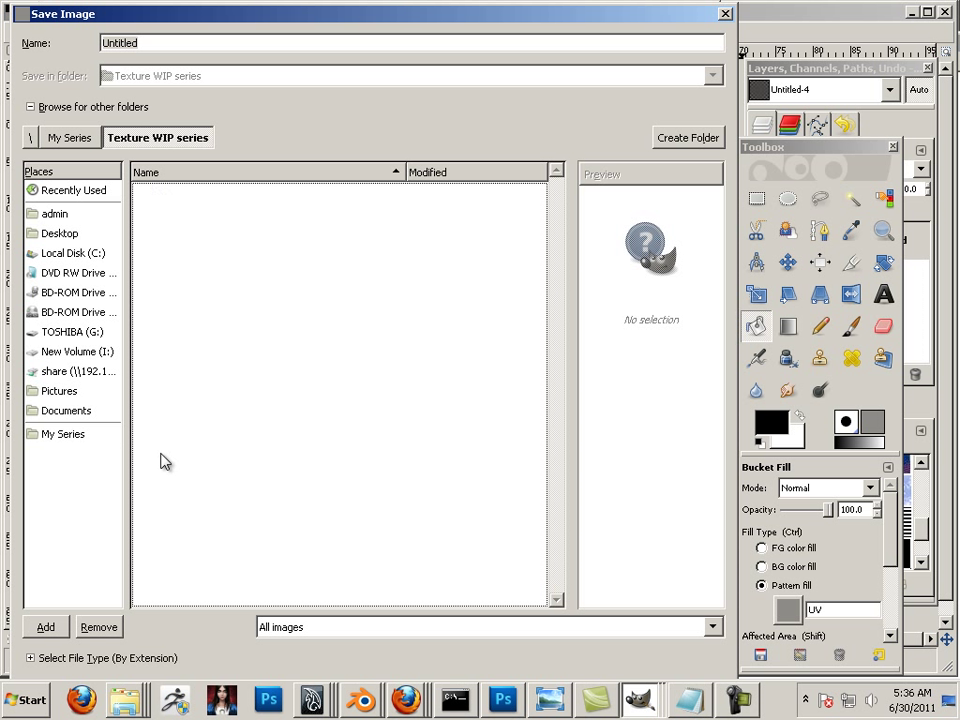
left_click(690, 139)
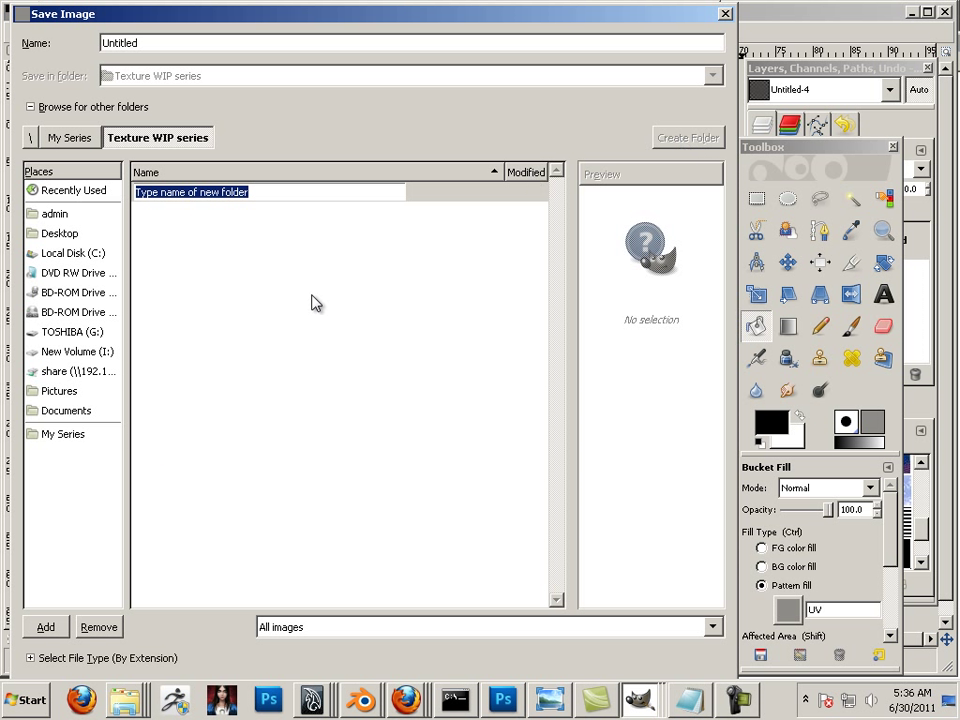
type("Unit1")
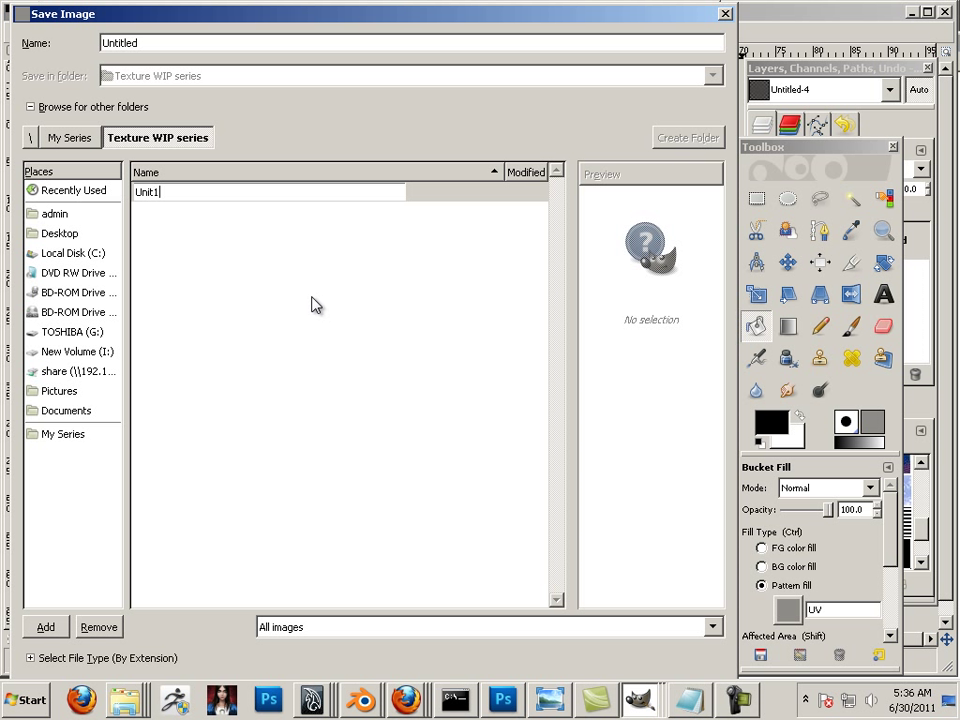
type("_jason Welsh")
key("Return")
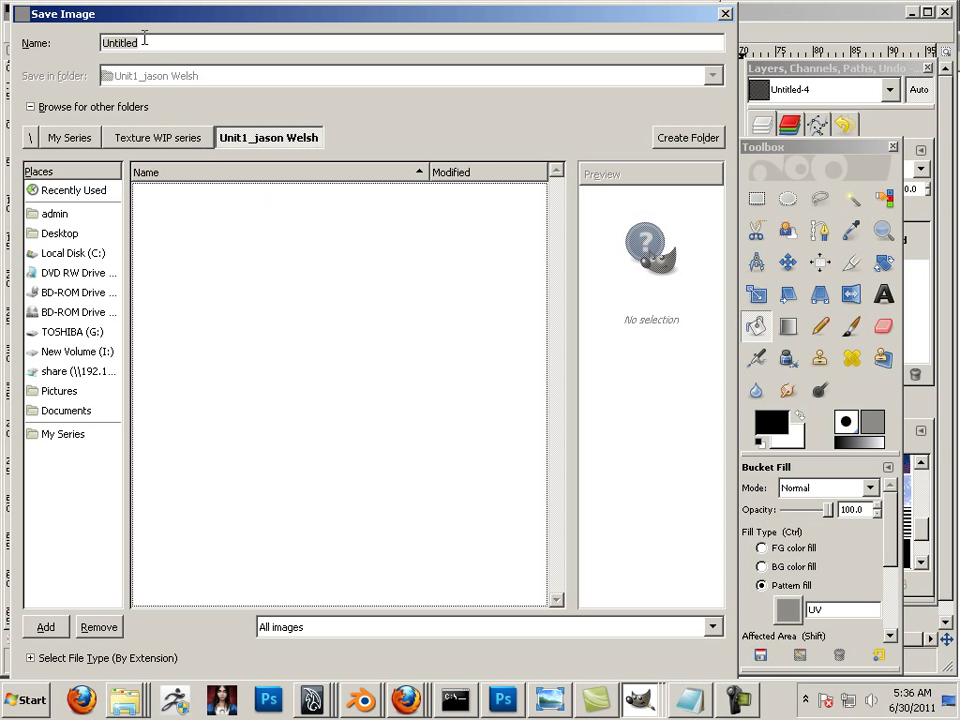
left_click_drag(154, 41, 20, 52)
Step: Name the file Uvs.tga and choose the TarGA image (*.tga) file type
type("Uvs")
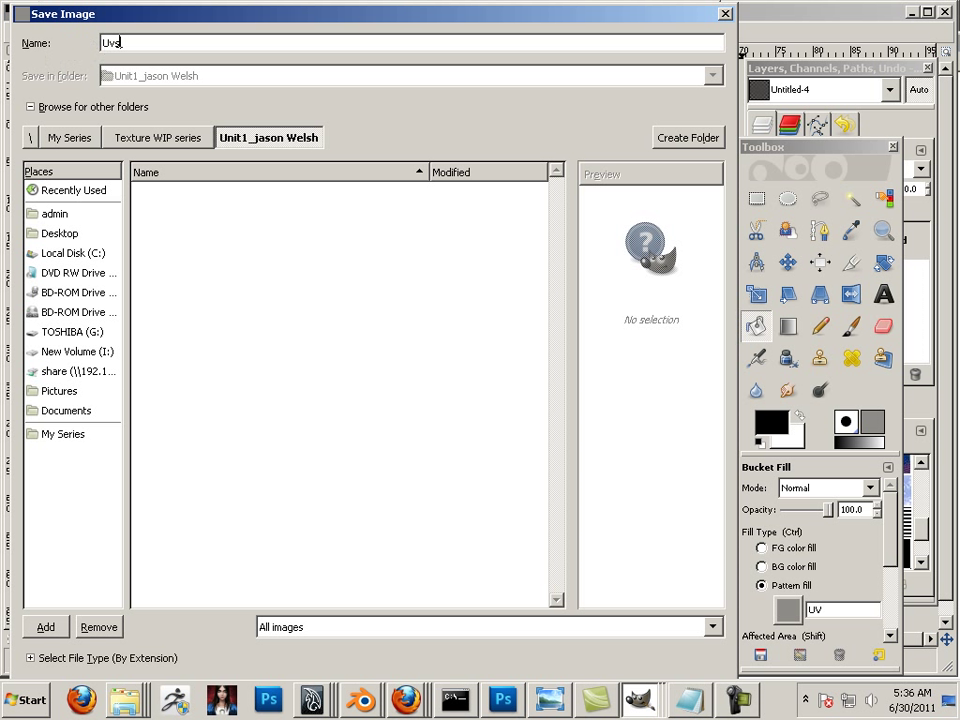
left_click(306, 627)
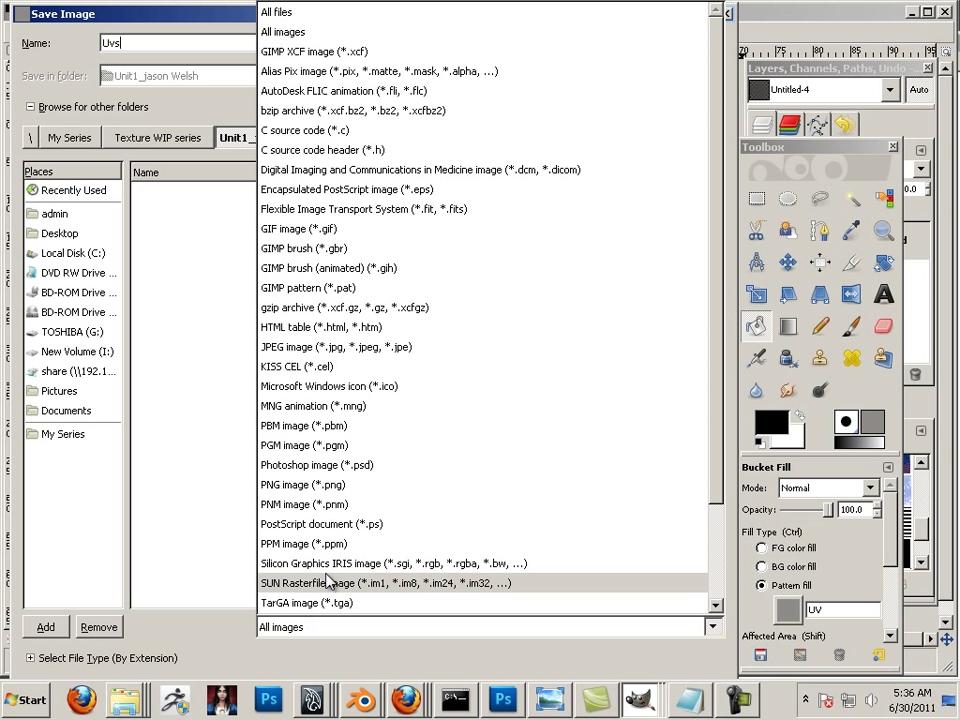
scroll(356, 553, "down", 3)
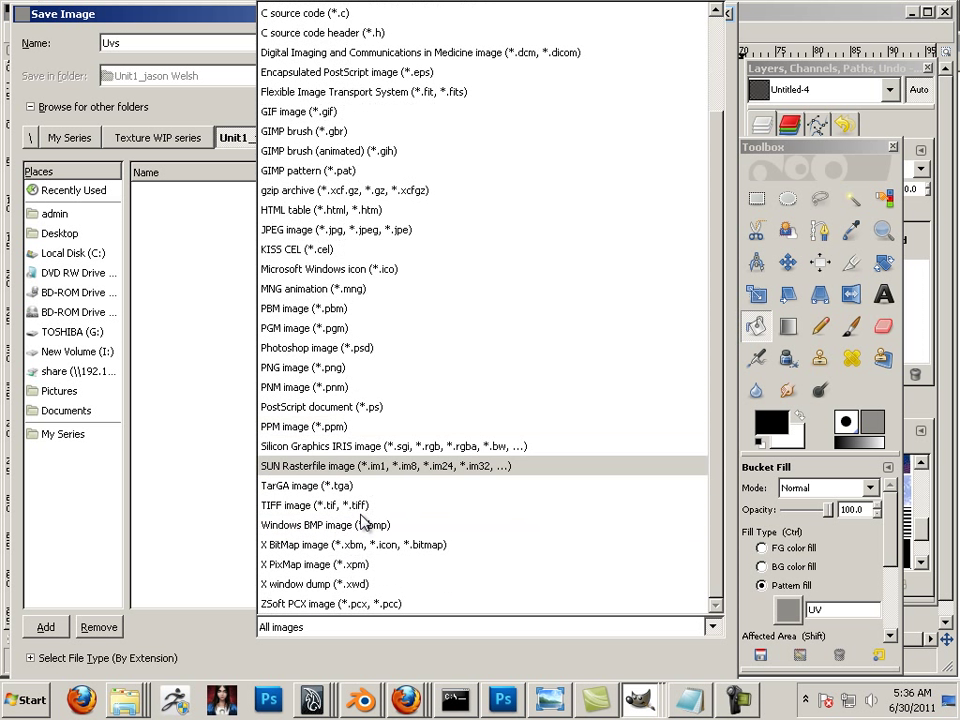
left_click(343, 487)
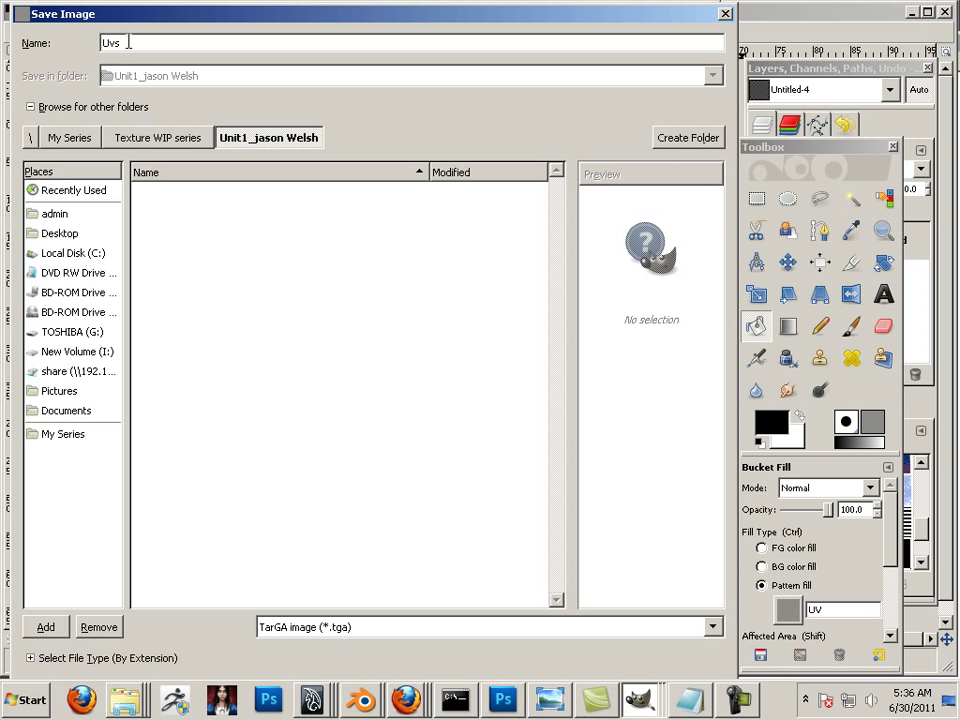
left_click(160, 41)
type(".tga")
left_click(247, 251)
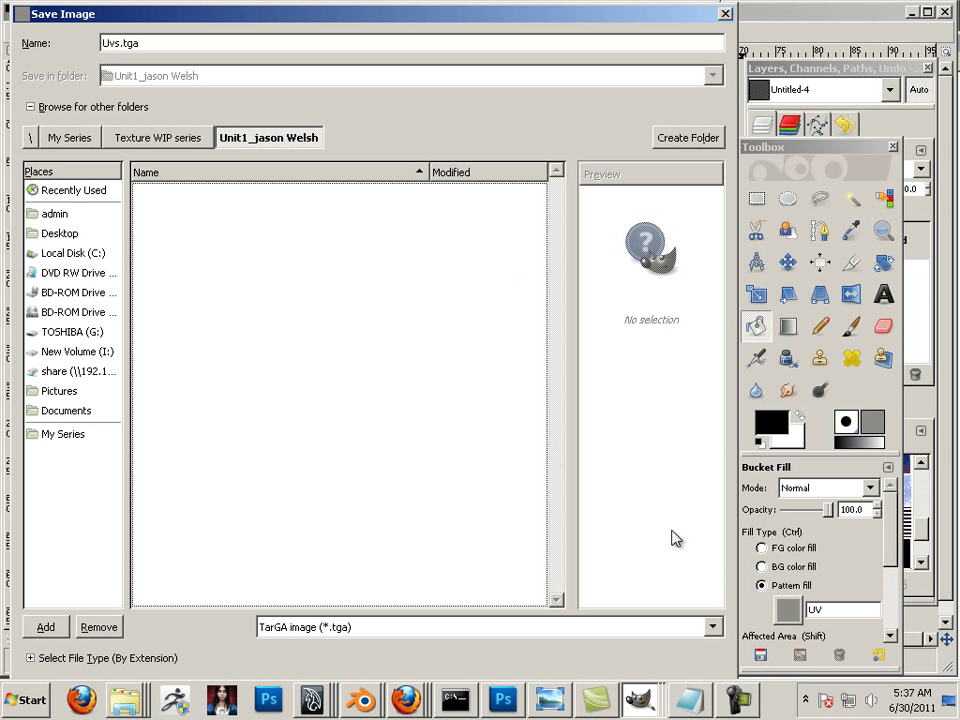
Step: Save Uvs.tga with RLE compression on and origin Bottom left
left_click_drag(615, 21, 521, 8)
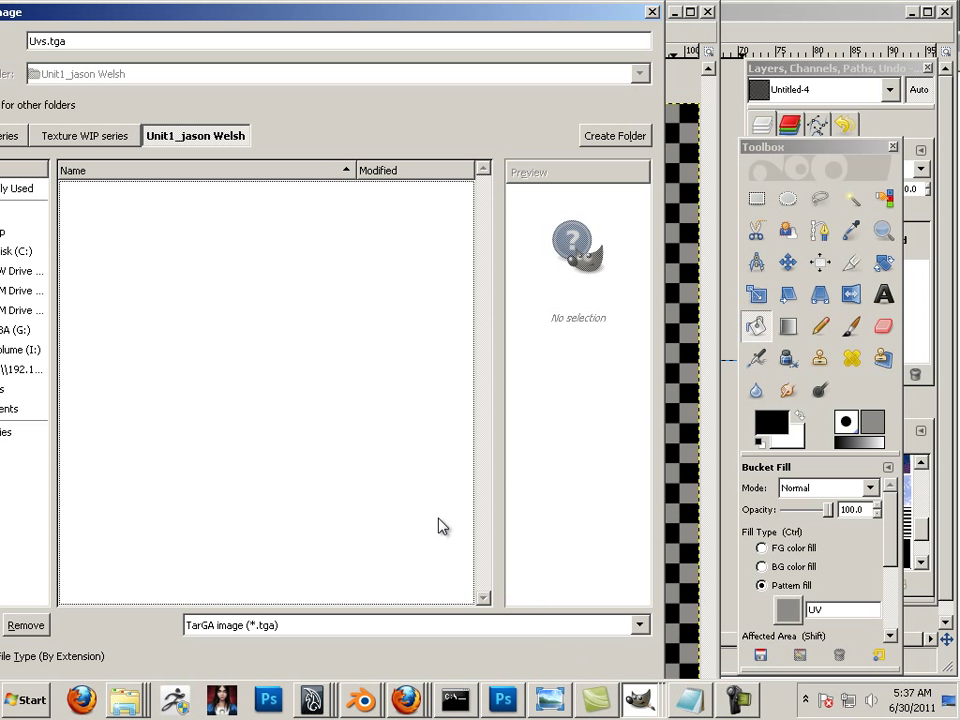
left_click_drag(107, 13, 482, 94)
key("Escape")
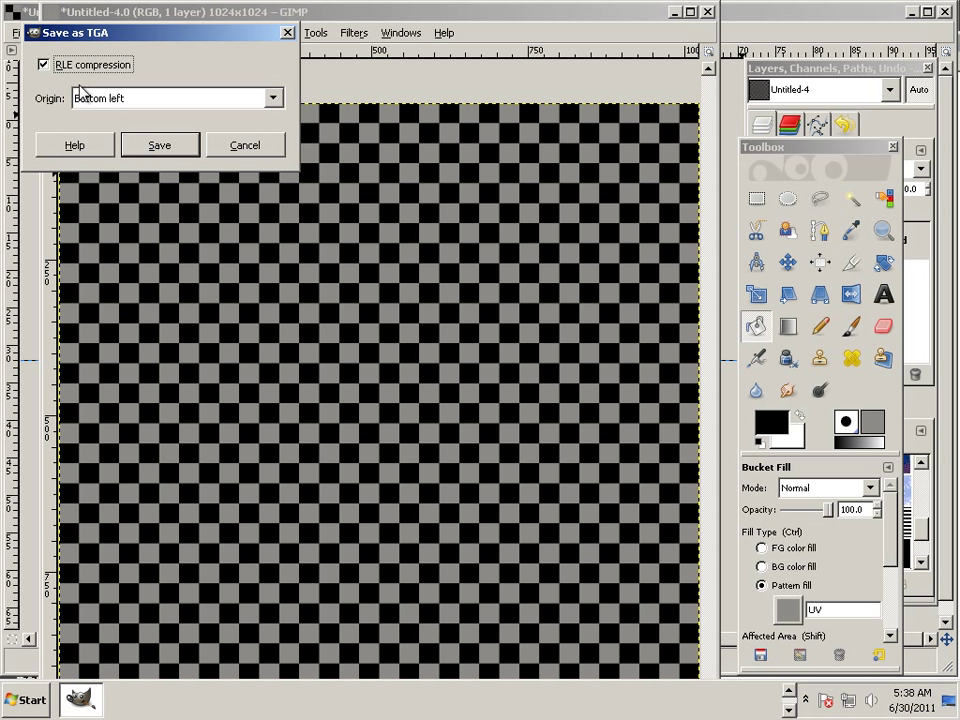
left_click(161, 146)
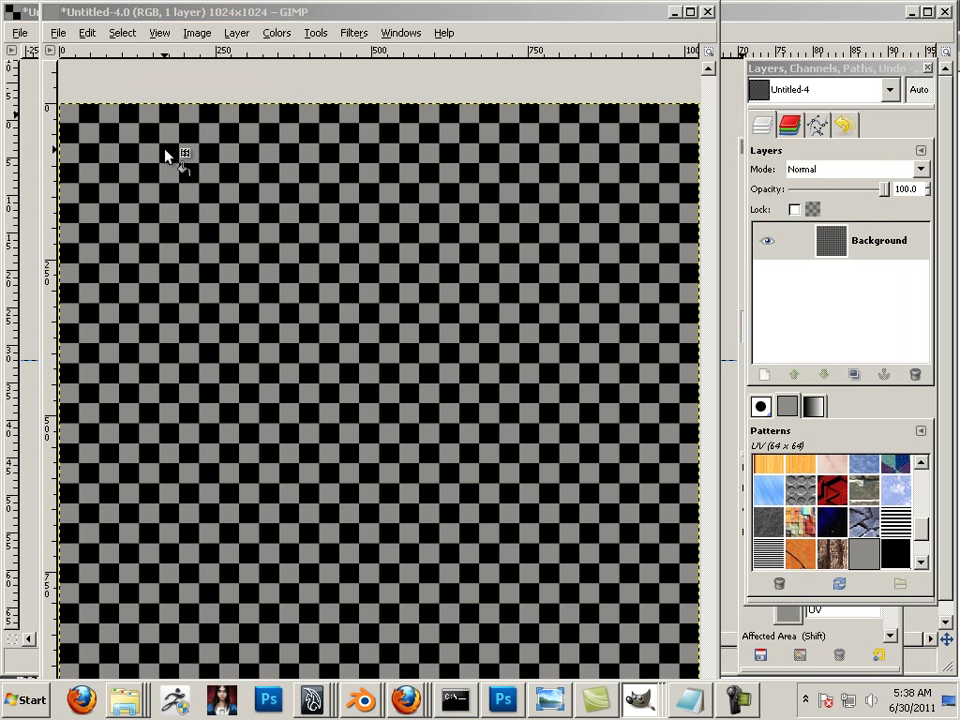